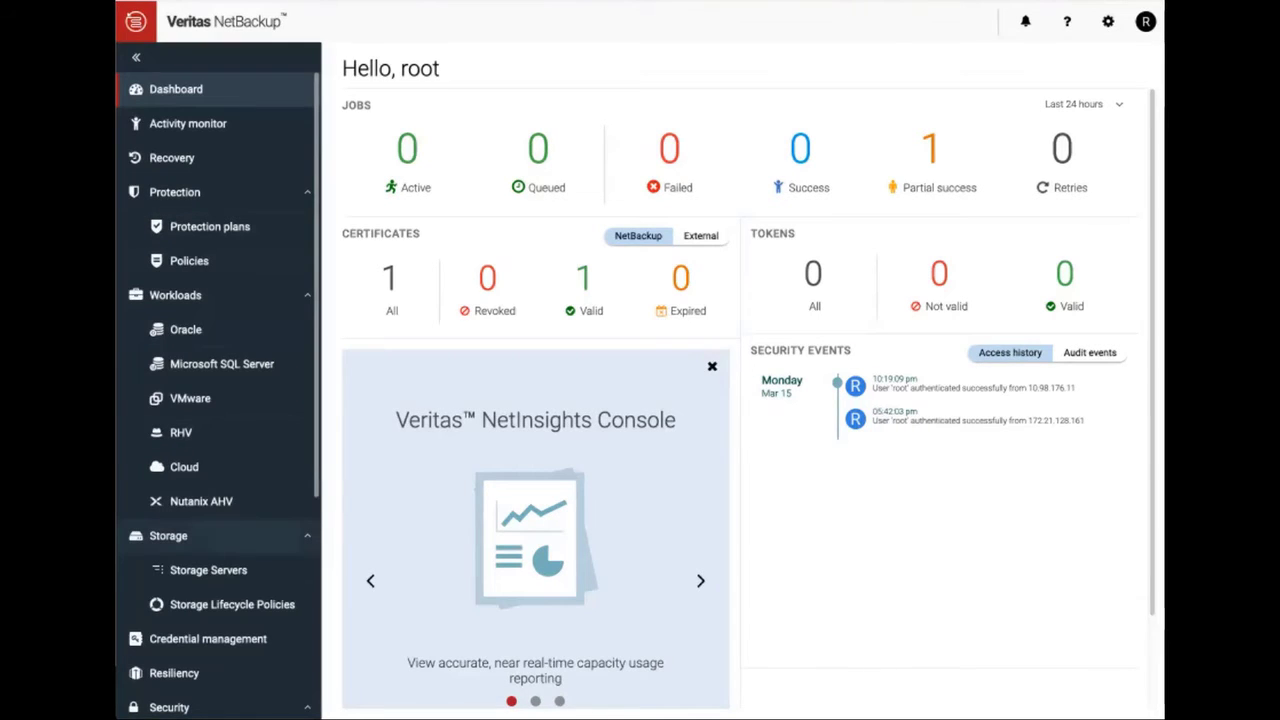
# Open credential management and start adding a named credential
pyautogui.scroll(-2, 218, 394)
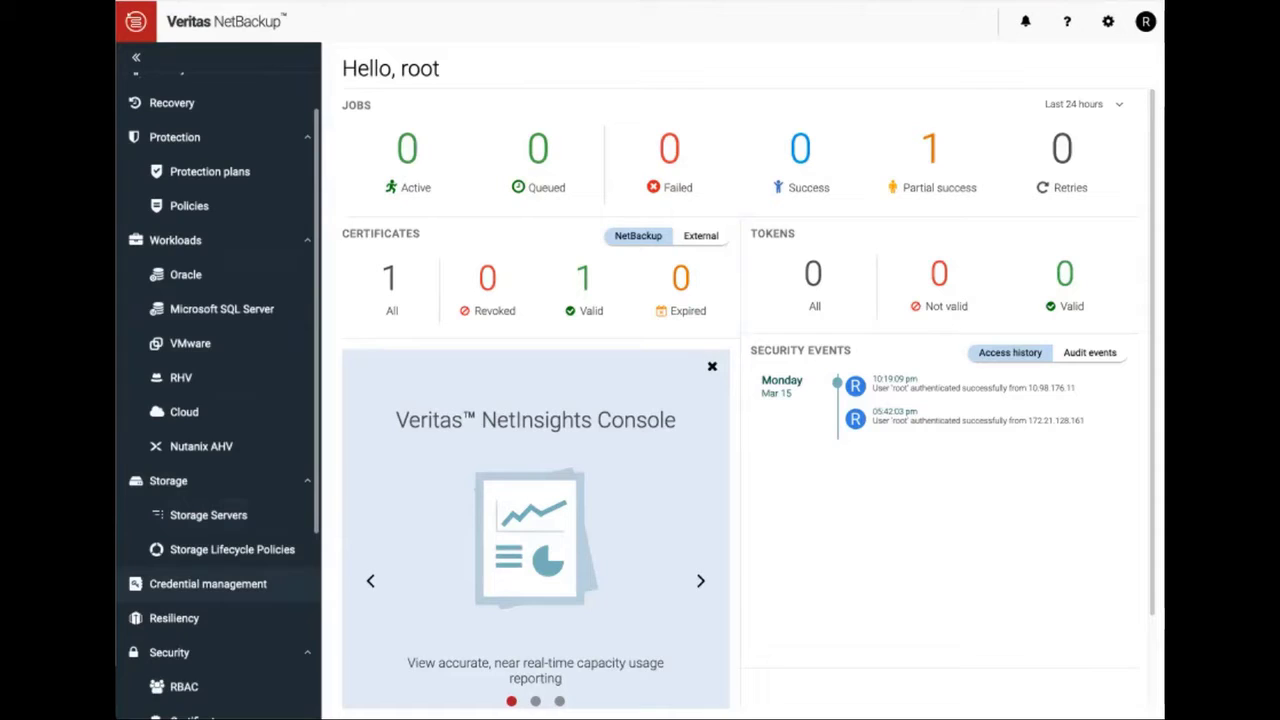
pyautogui.scroll(-5, 218, 394)
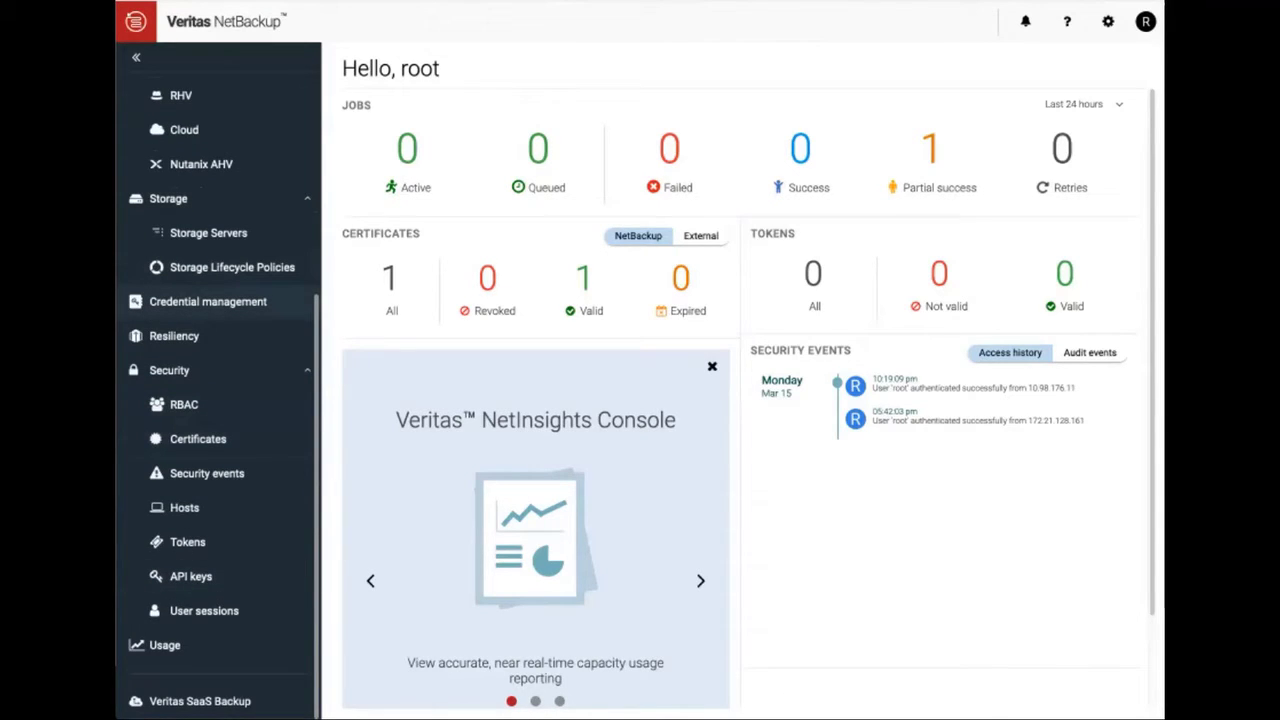
pyautogui.click(208, 301)
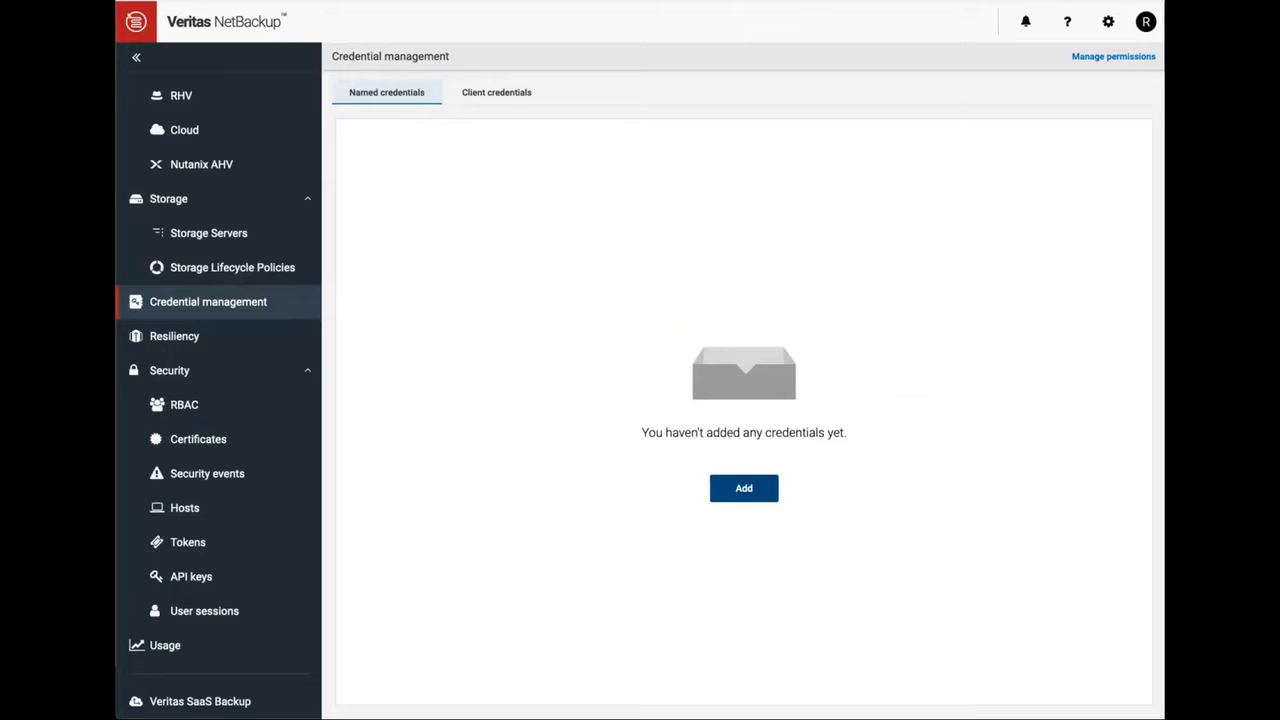
pyautogui.click(743, 488)
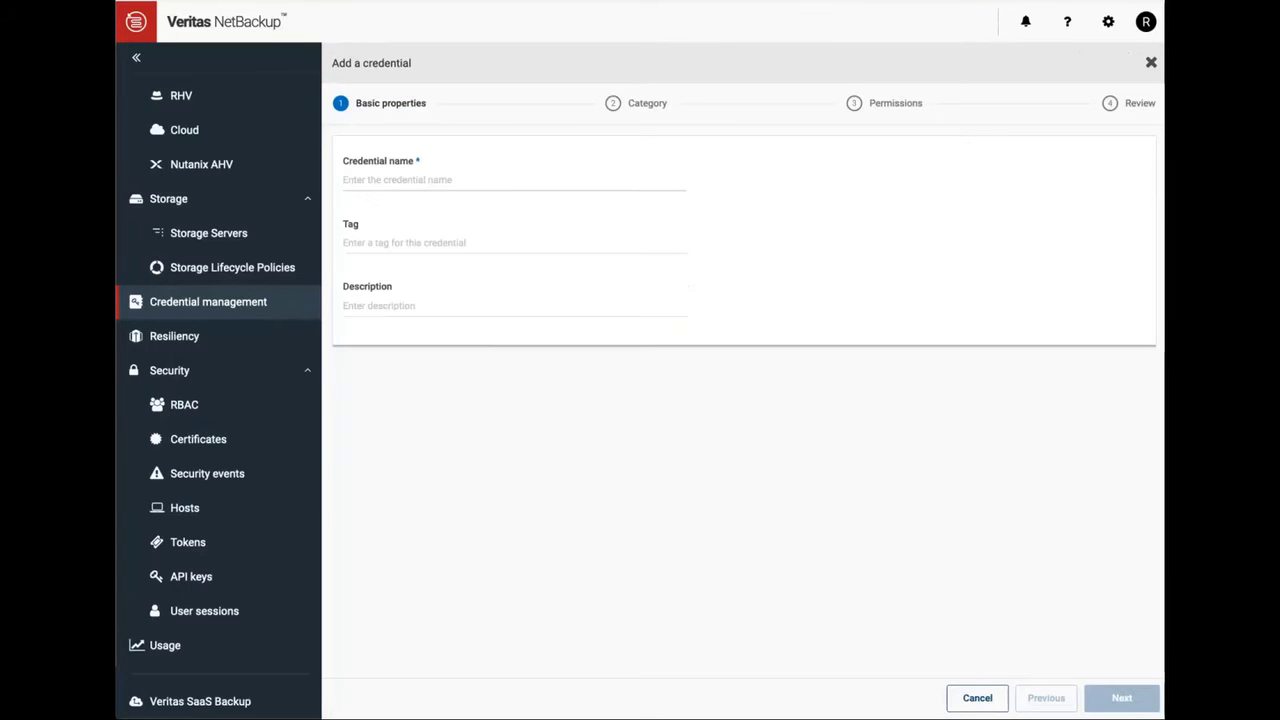
# Name the credential myproxy, tag it usage_insights, describe it as "Proxy configuration for Usage Insights", and continue to the category stage
pyautogui.click(400, 180)
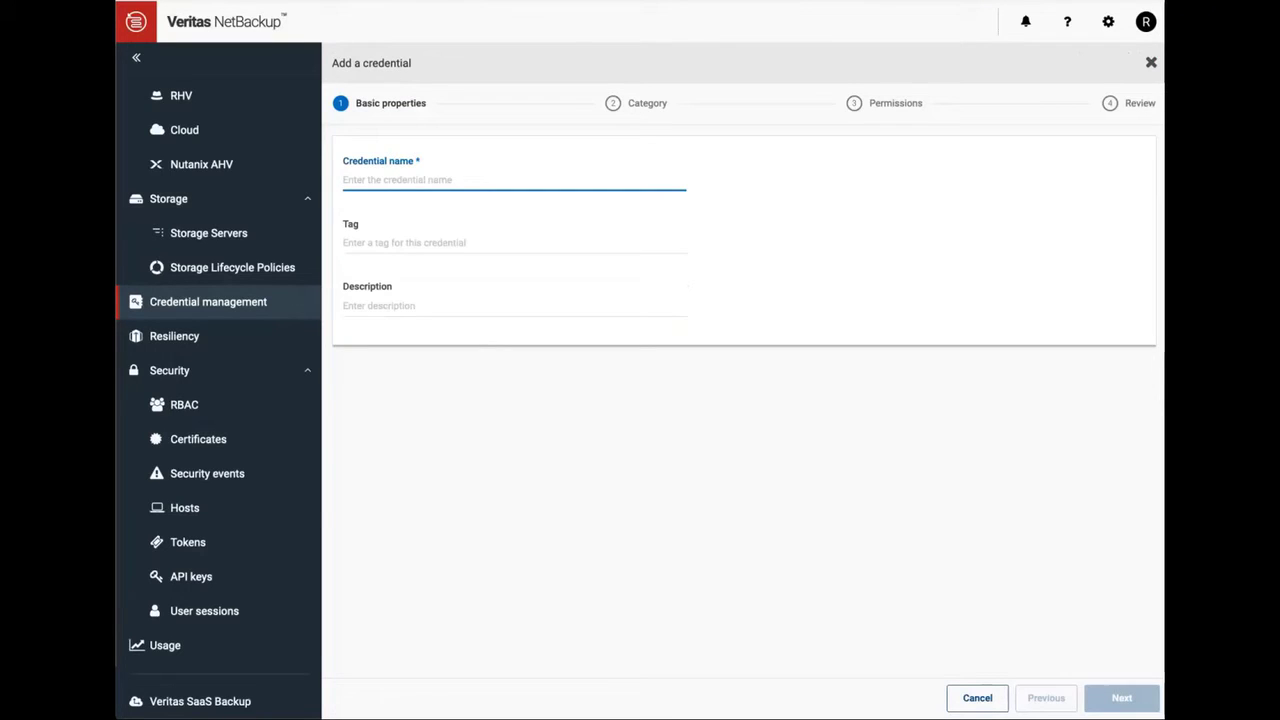
pyautogui.write('my')
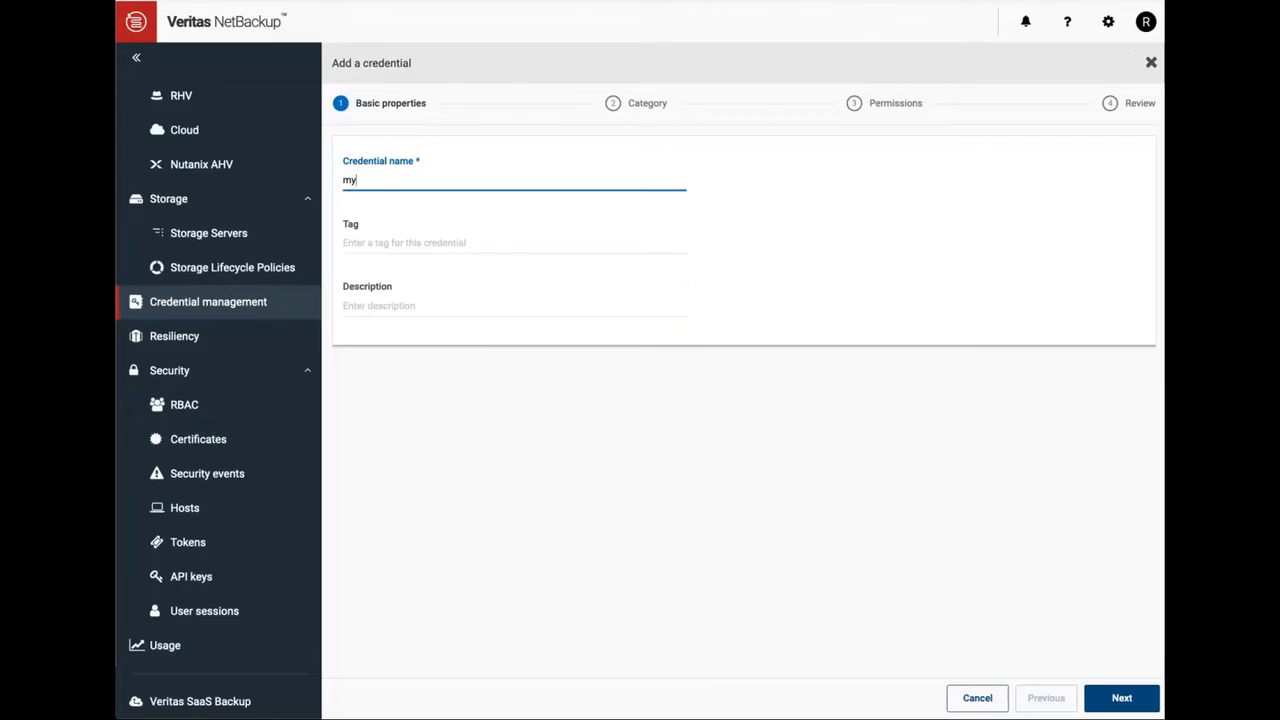
pyautogui.write('proxy')
pyautogui.click(400, 242)
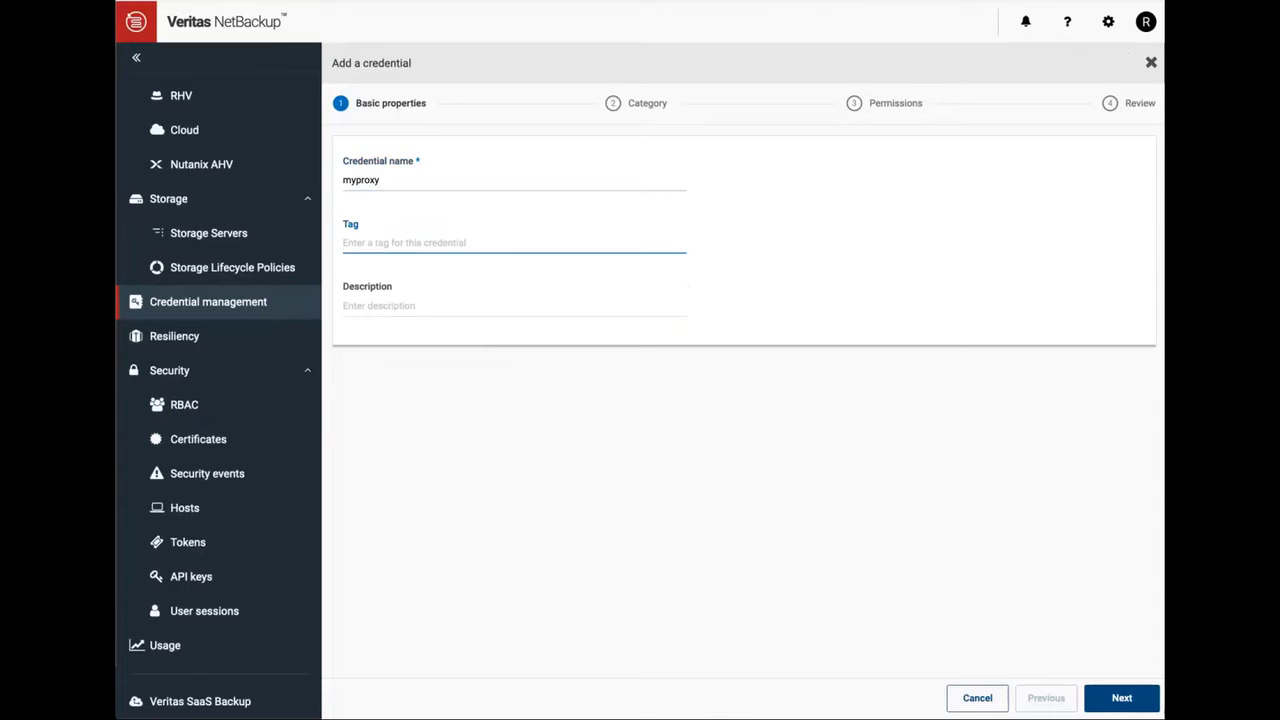
pyautogui.write('usage_ins')
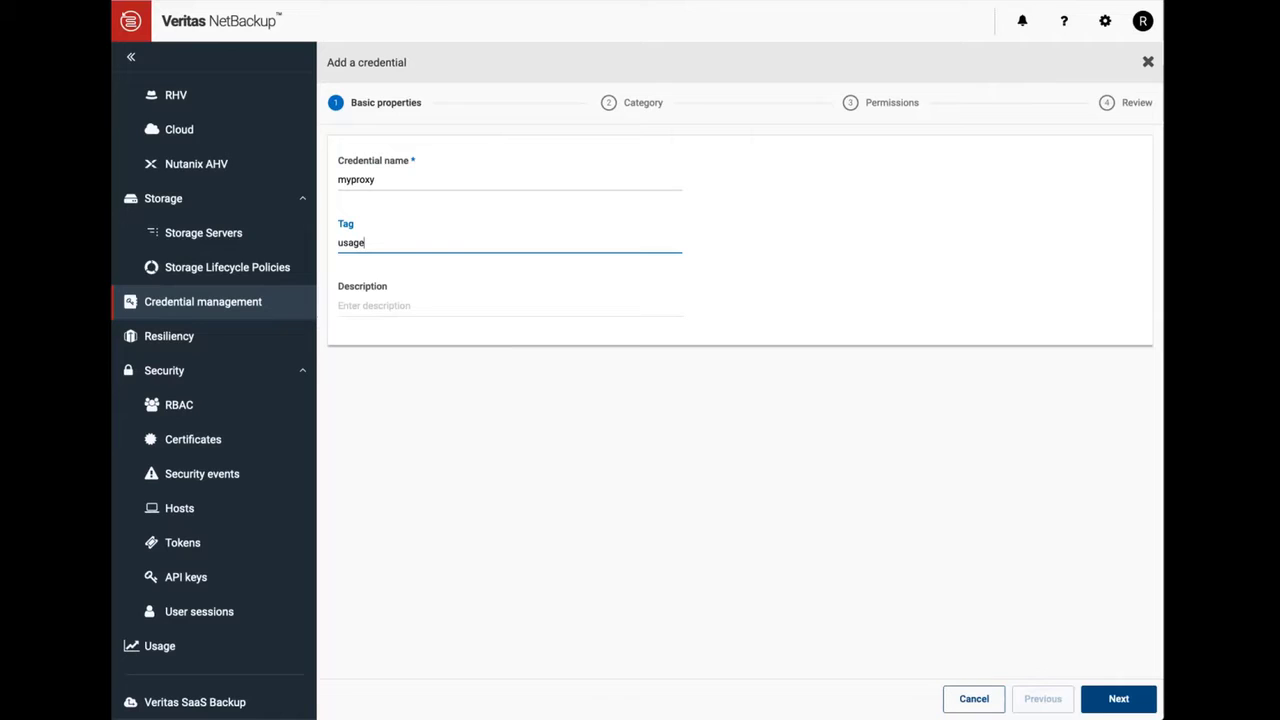
pyautogui.write('ights')
pyautogui.press('Tab')
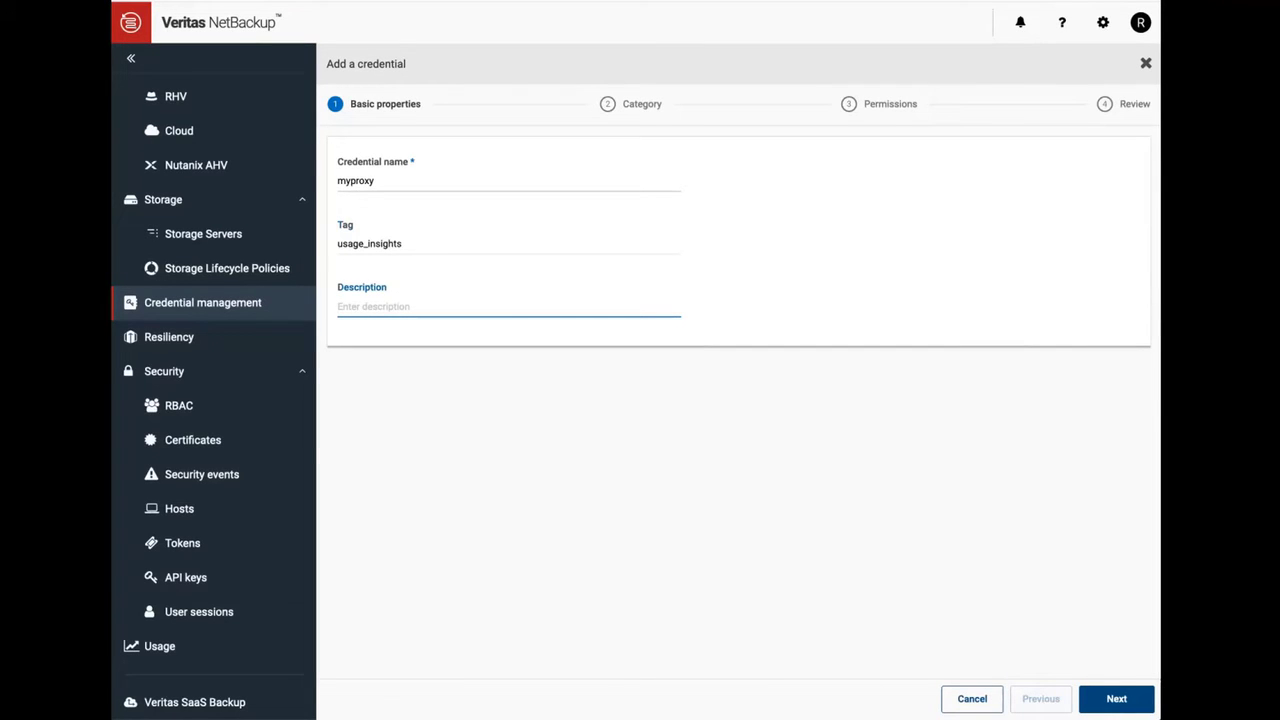
pyautogui.write('Proxy configurea')
pyautogui.write('ion for Usa')
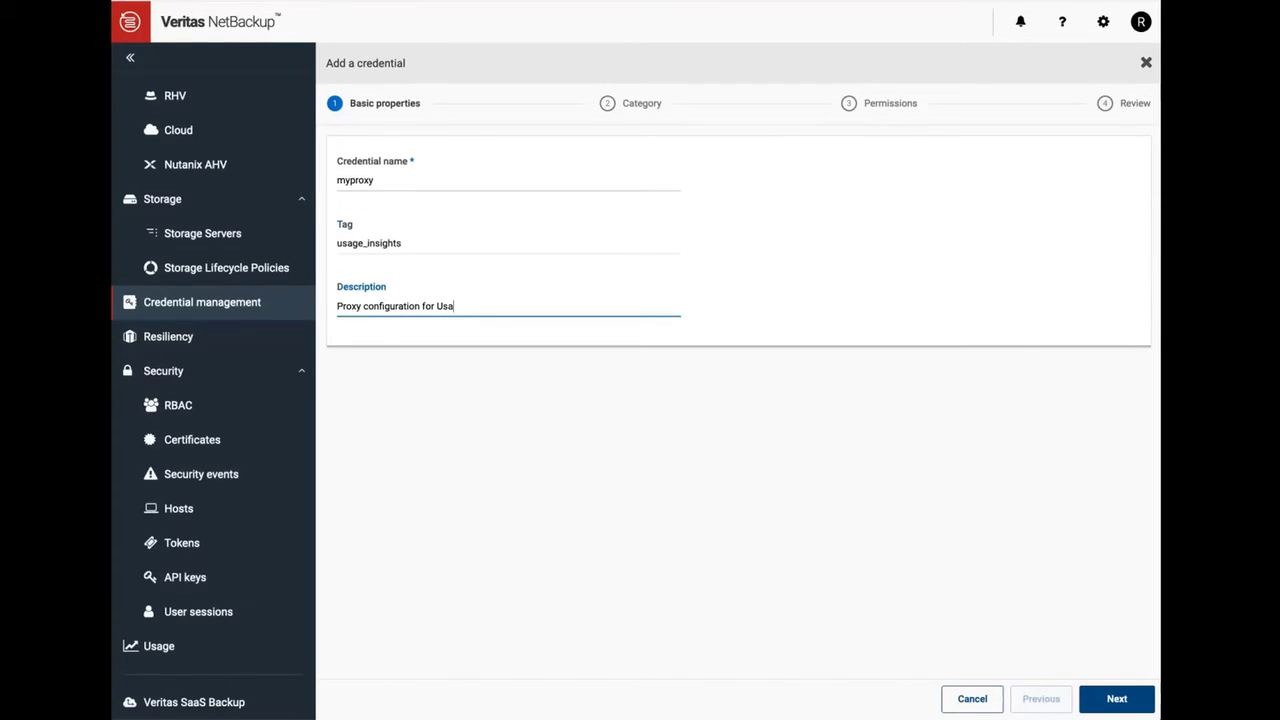
pyautogui.write('ge Insights')
pyautogui.click(1116, 698)
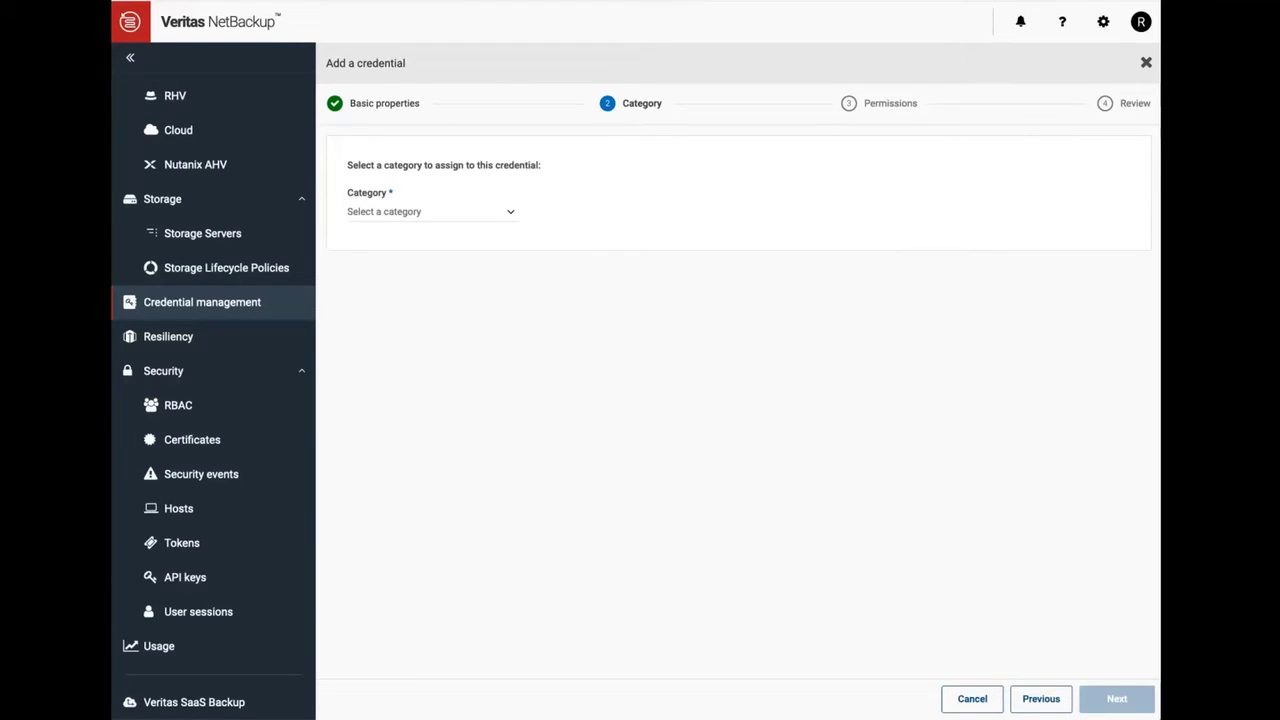
# Assign the Callhome proxy category to the credential
pyautogui.press('space')
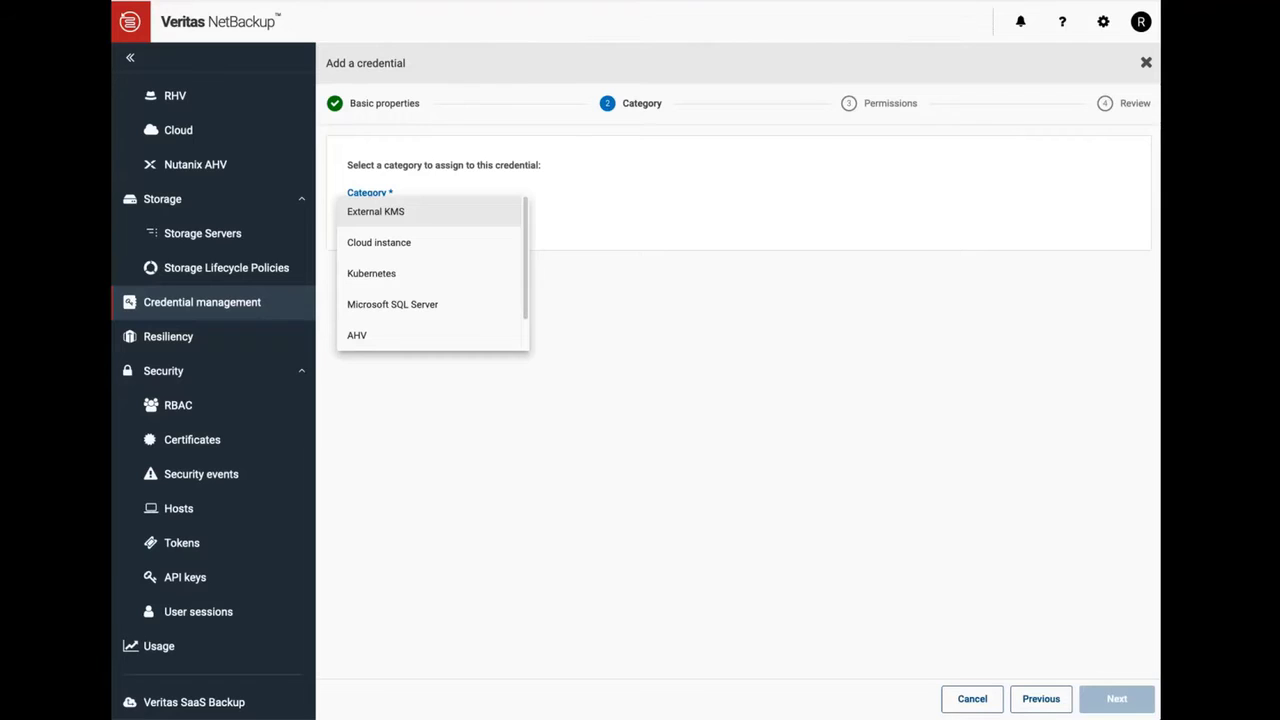
pyautogui.press('Down')
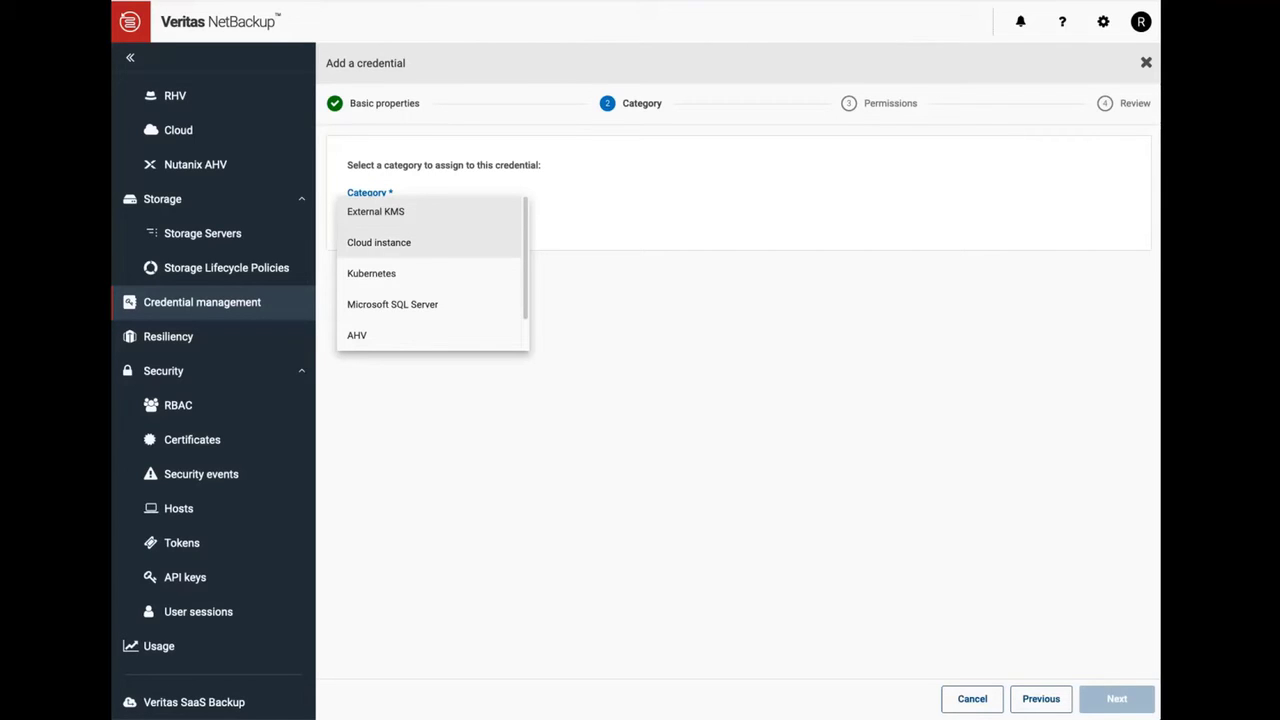
pyautogui.press('Down')
pyautogui.press('Up')
pyautogui.press('Up')
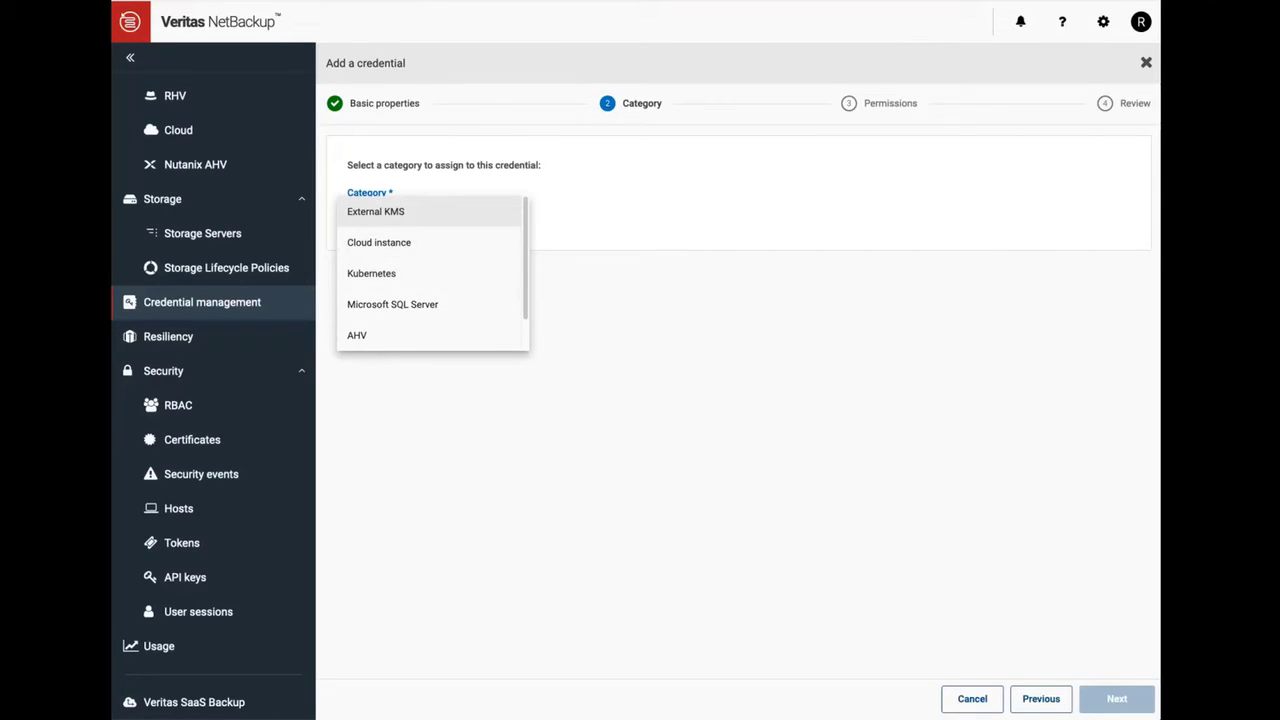
pyautogui.press('Down')
pyautogui.press('Down')
pyautogui.press('Down')
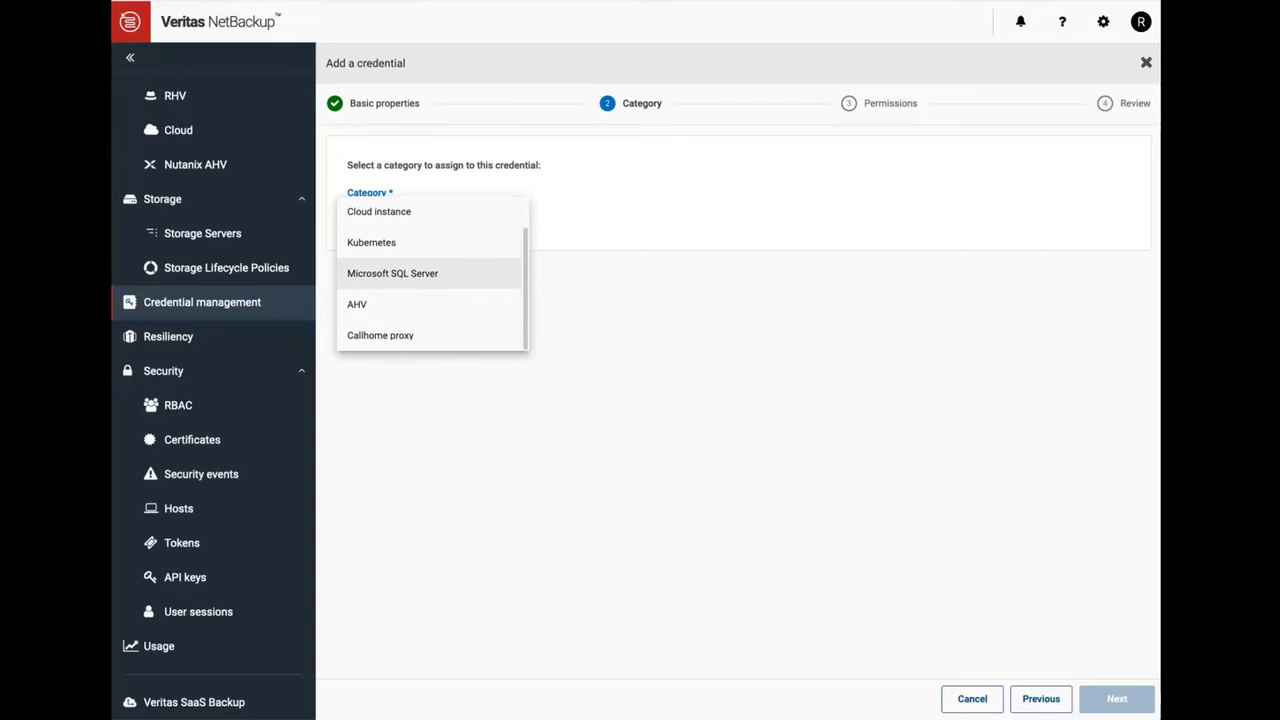
pyautogui.press('Down')
pyautogui.press('Down')
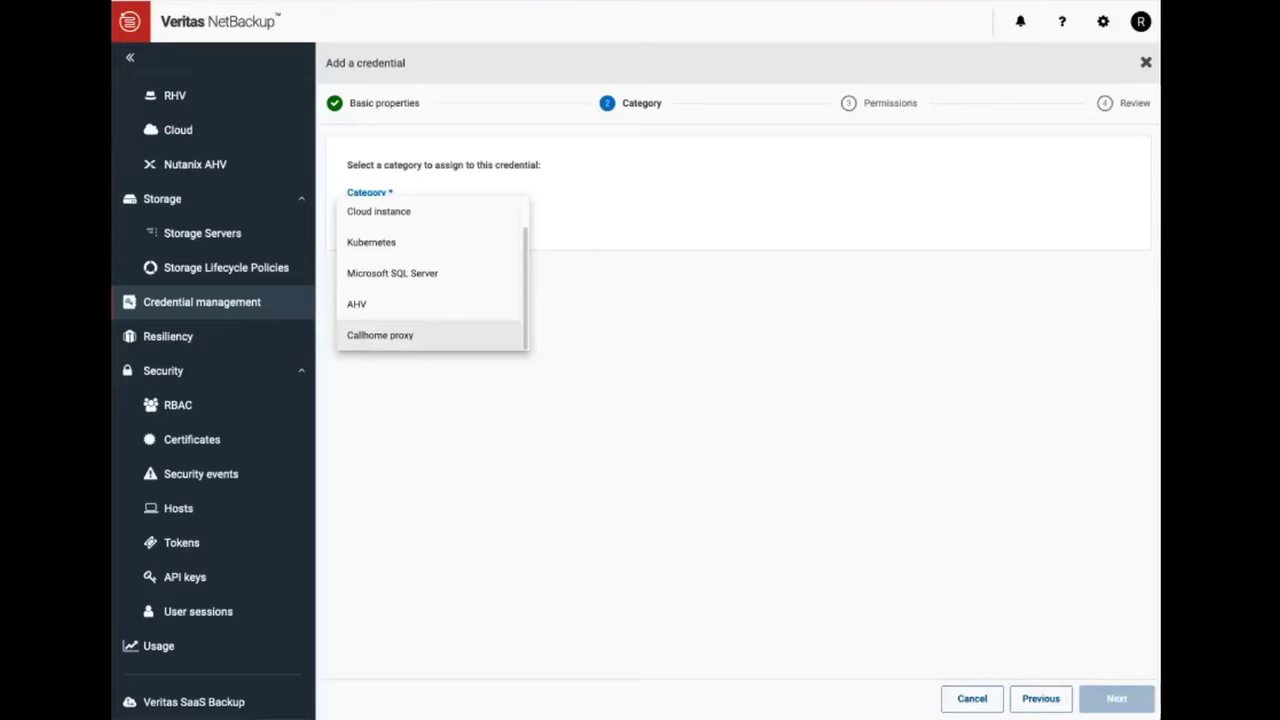
pyautogui.press('Return')
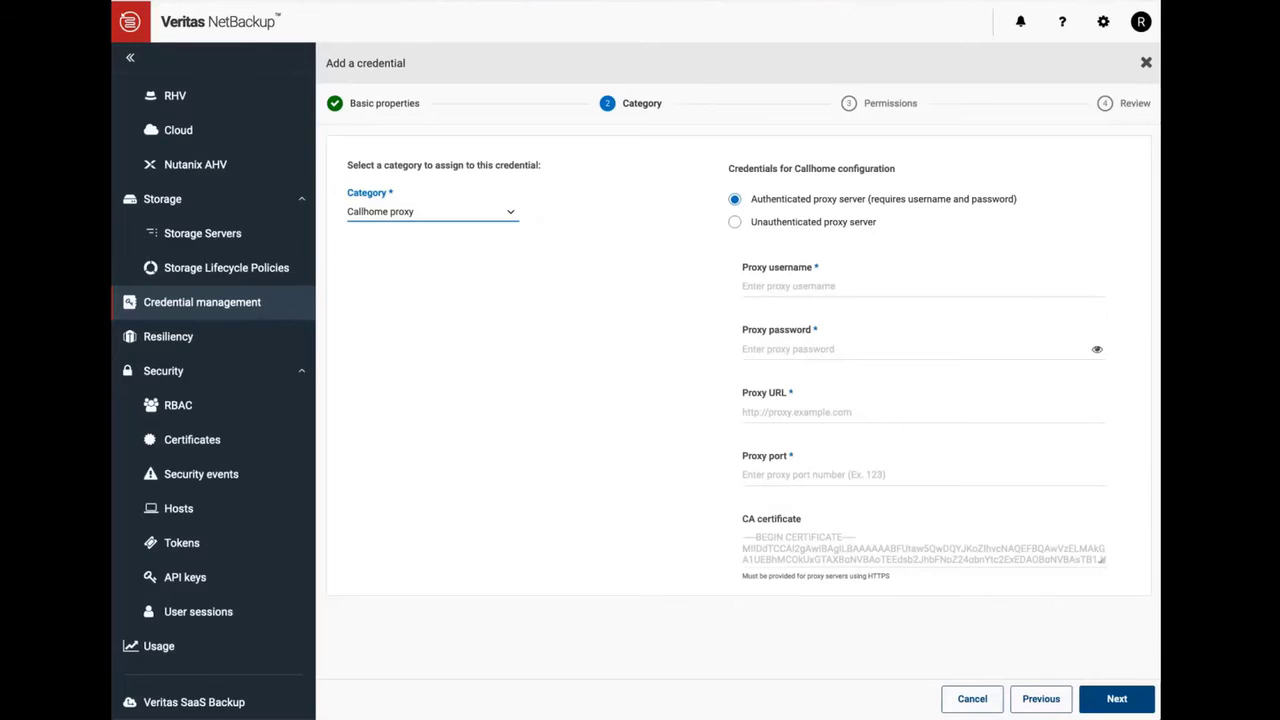
# Choose the authenticated proxy server option and enter user1 as the proxy username along with the proxy password
pyautogui.click(735, 221)
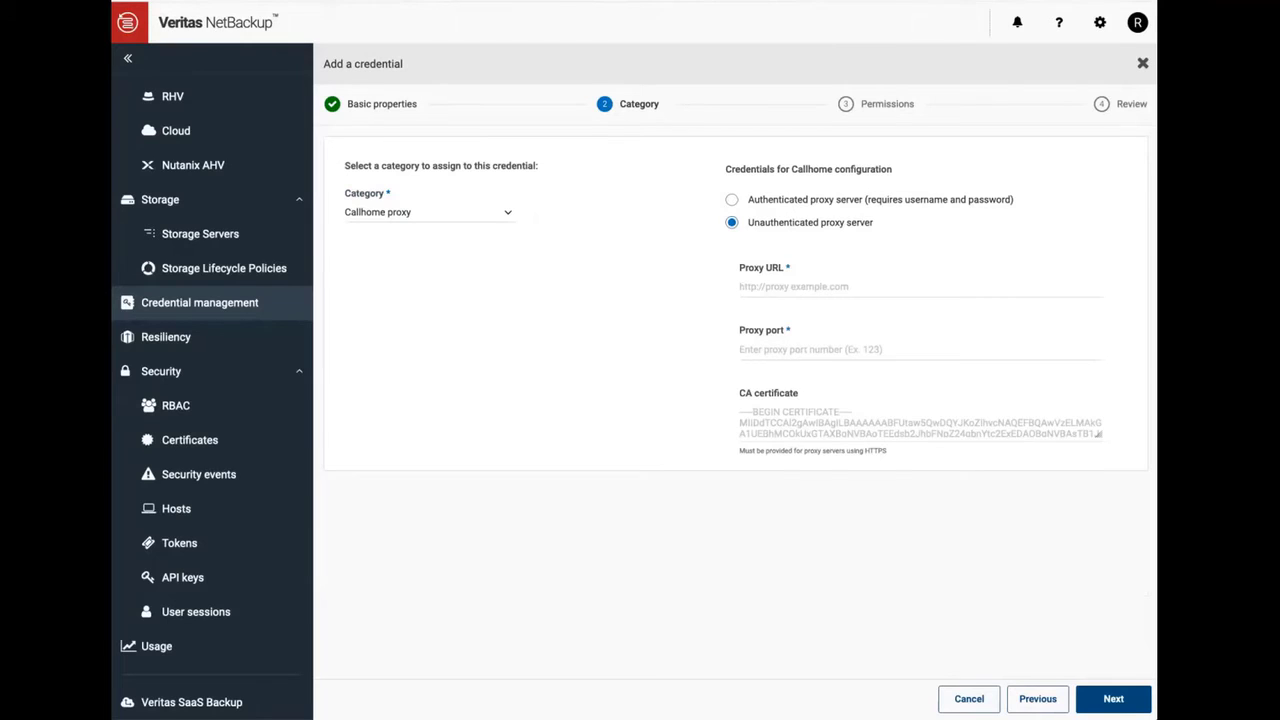
pyautogui.click(731, 199)
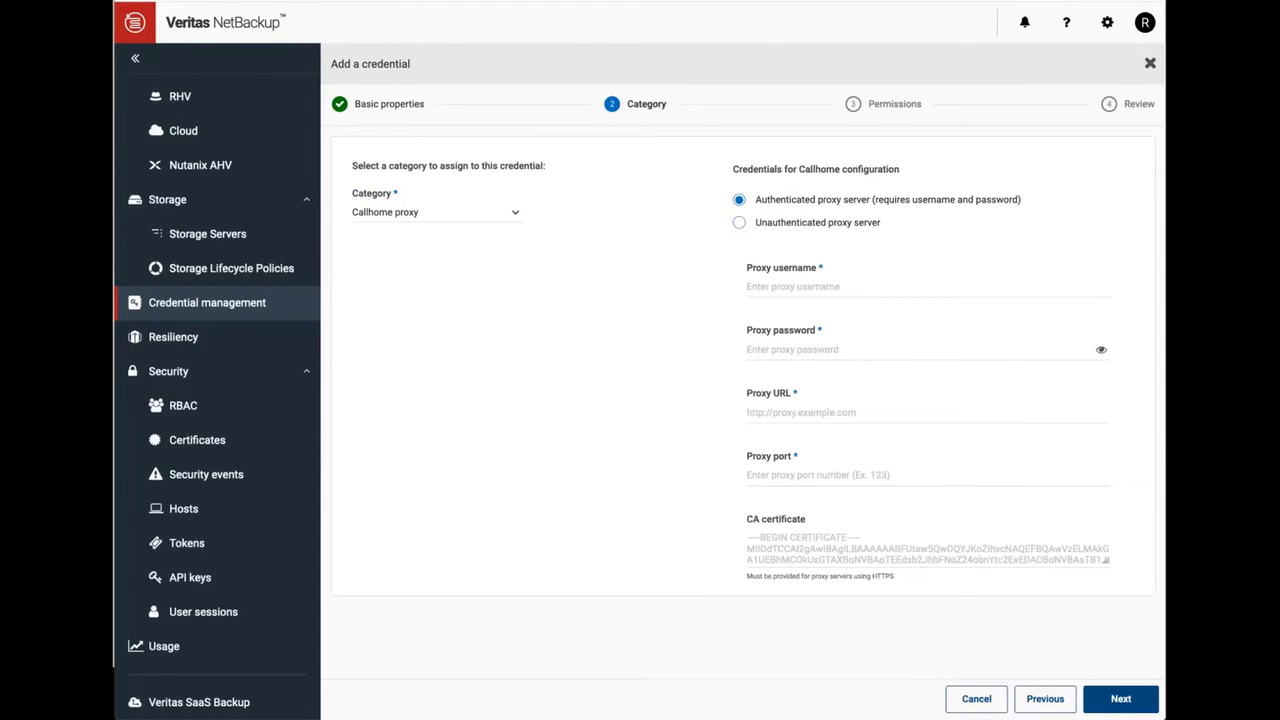
pyautogui.click(927, 286)
pyautogui.write('user1')
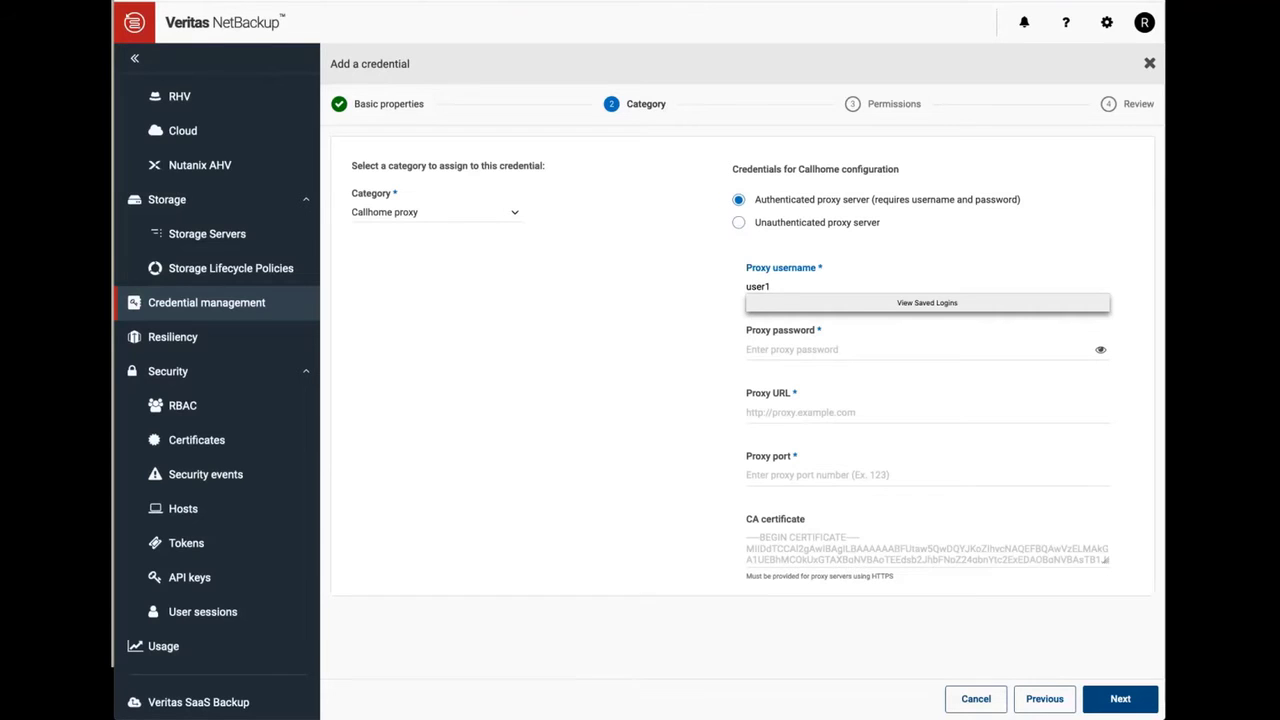
pyautogui.click(920, 349)
pyautogui.write('•••')
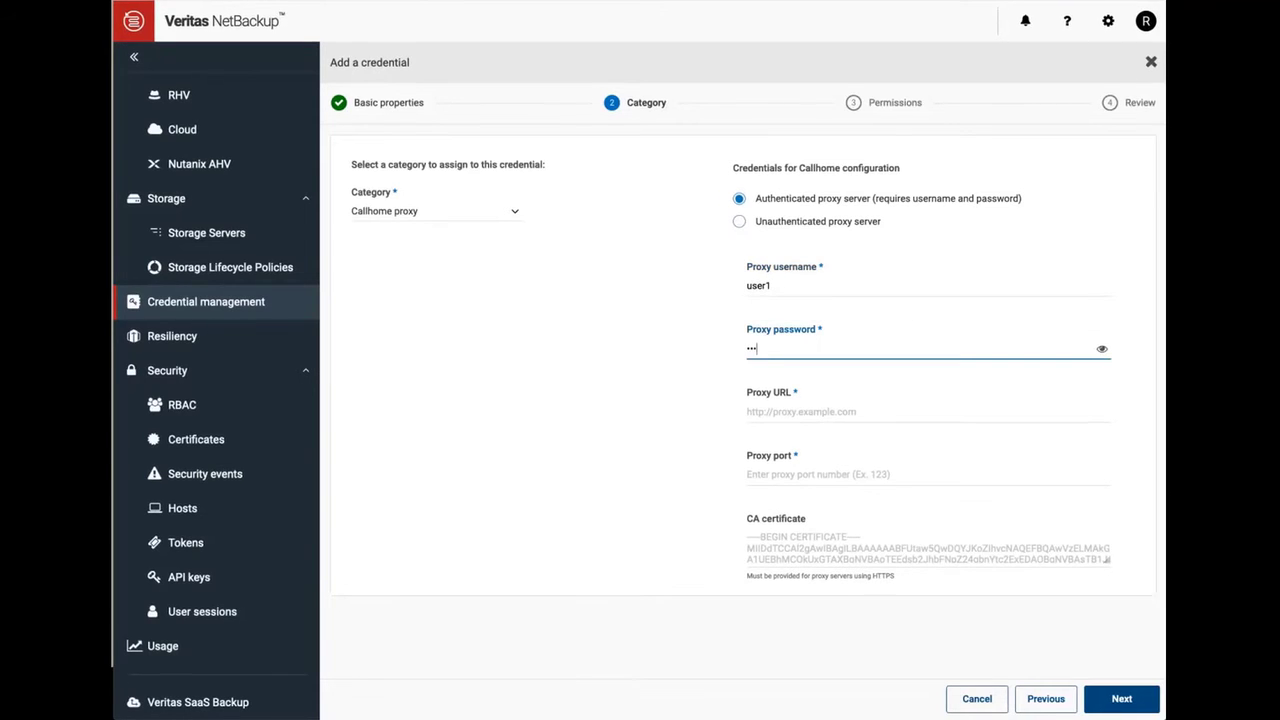
# Paste the proxy server's HTTPS address as the proxy URL and set the proxy port to 8080
pyautogui.press('Tab')
pyautogui.press('Tab')
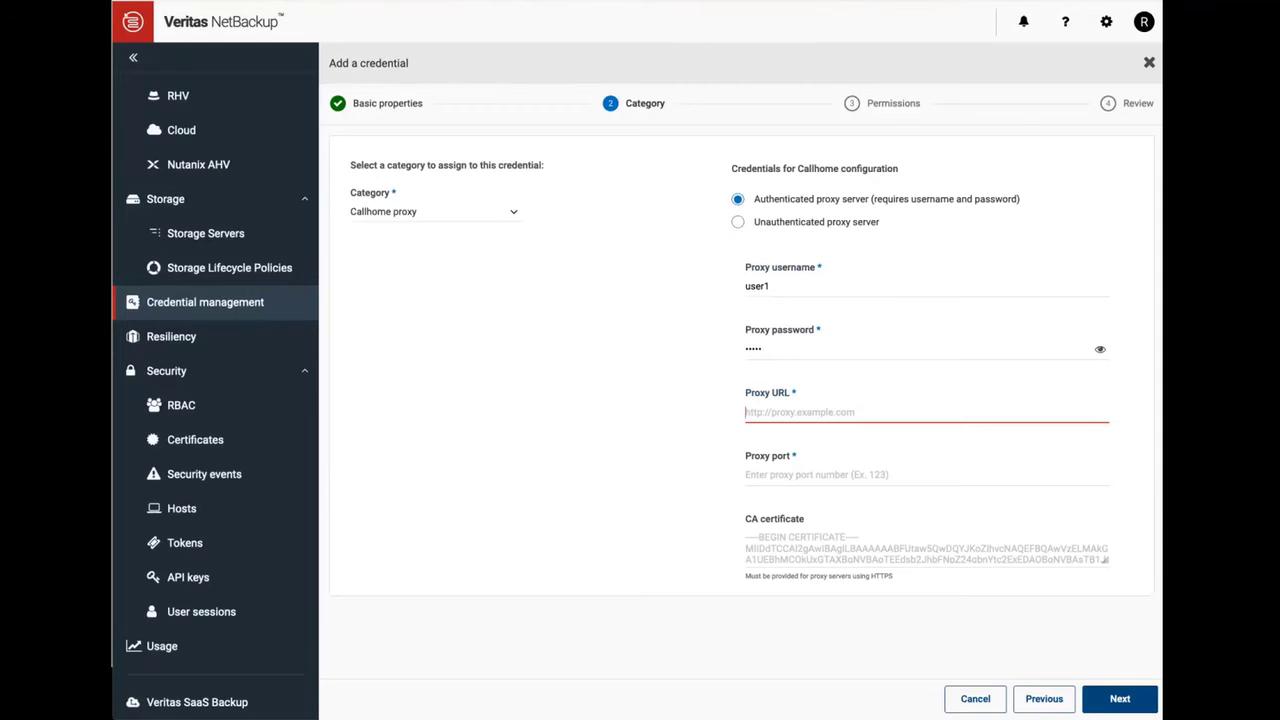
pyautogui.hotkey('ctrl', 'v')
pyautogui.press('Tab')
pyautogui.write('8080')
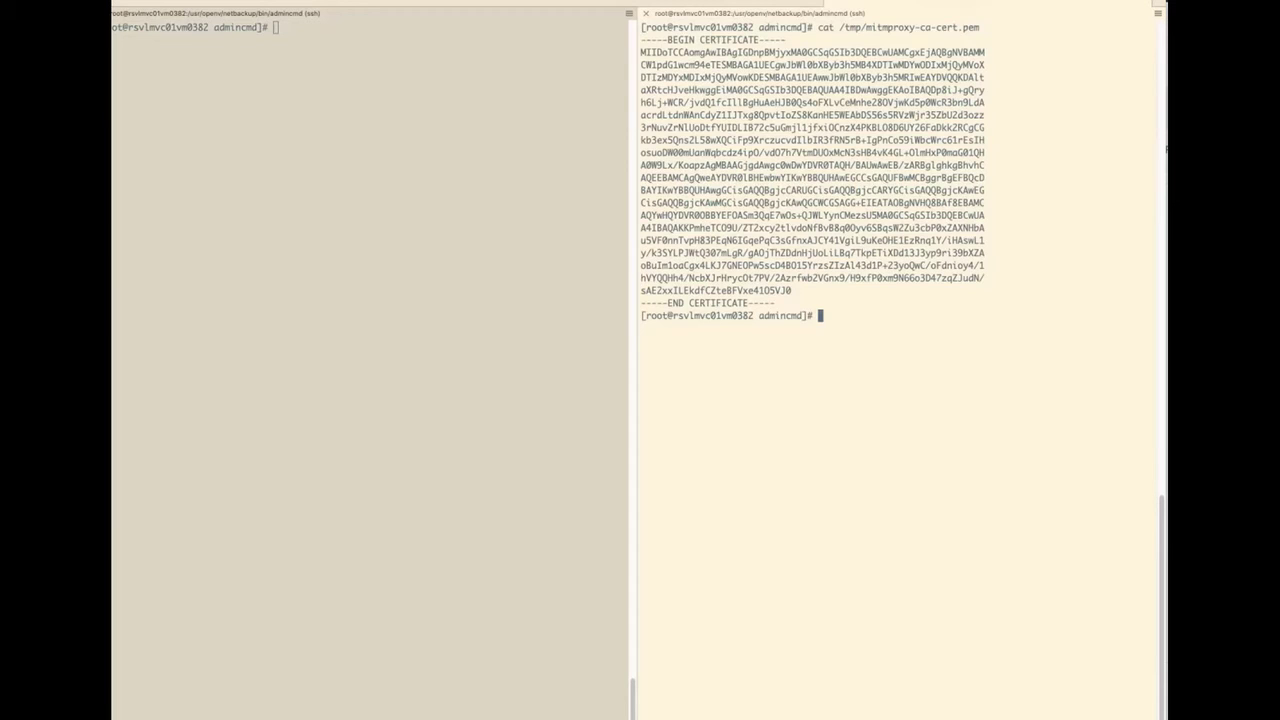
# Copy the CA certificate text from the terminal into the credential's CA certificate, then finish adding the credential without assigning roles
pyautogui.moveTo(641, 302); pyautogui.dragTo(641, 38)
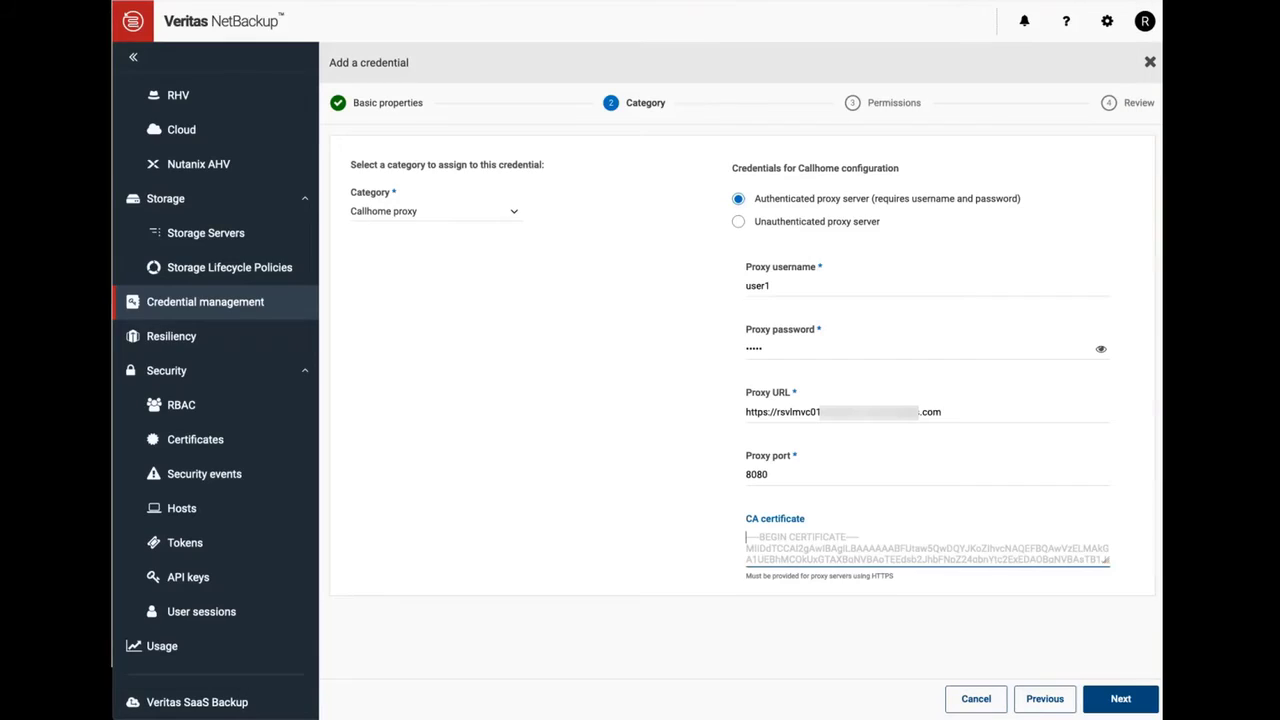
pyautogui.hotkey('ctrl', 'v')
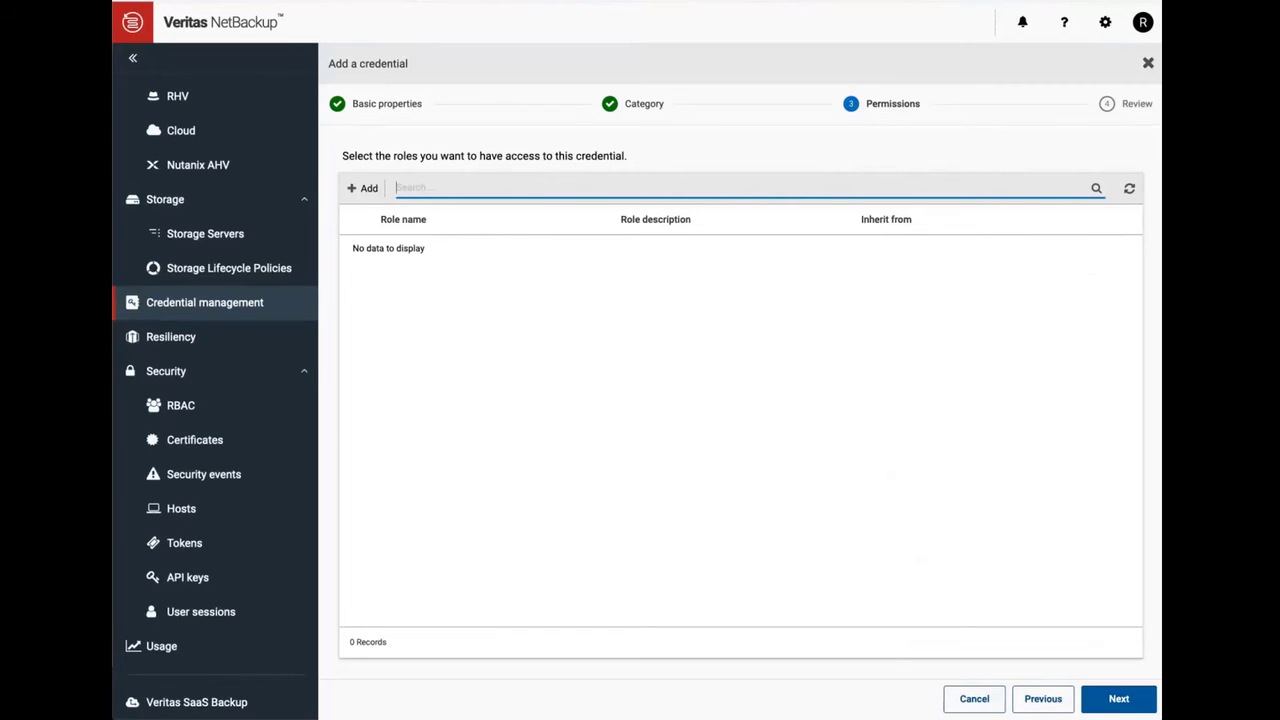
pyautogui.click(1119, 698)
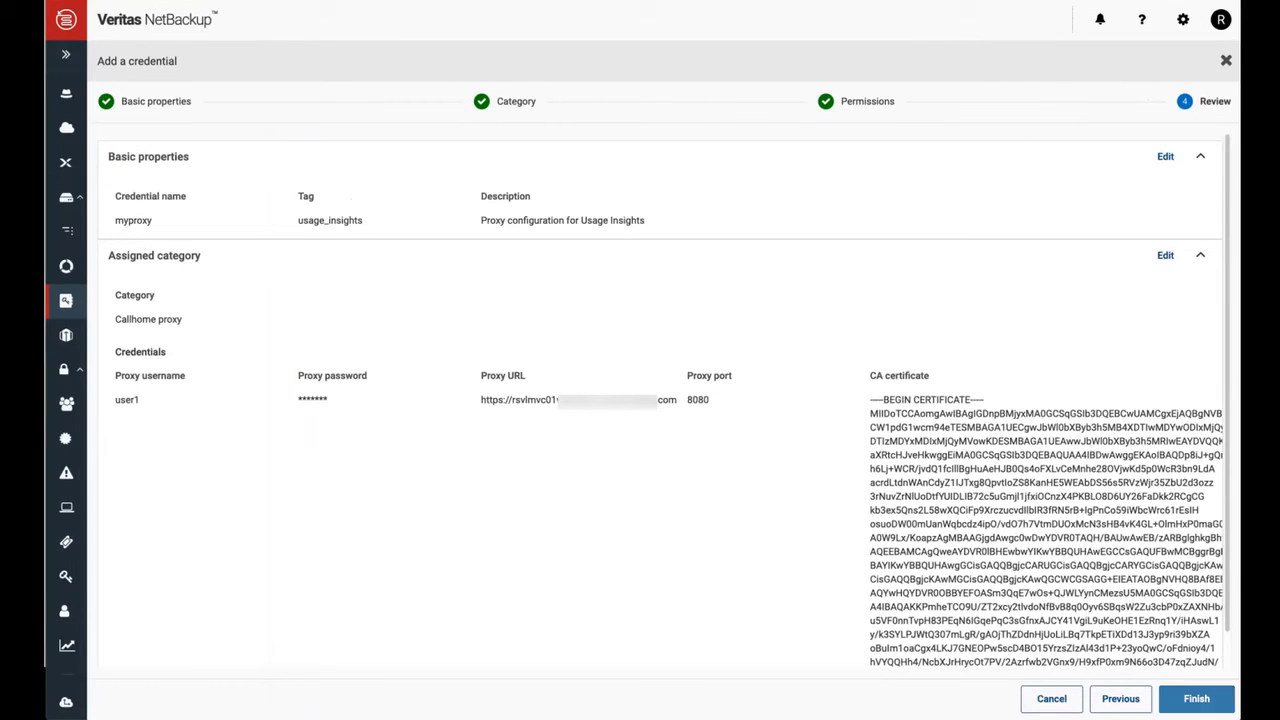
pyautogui.click(1196, 698)
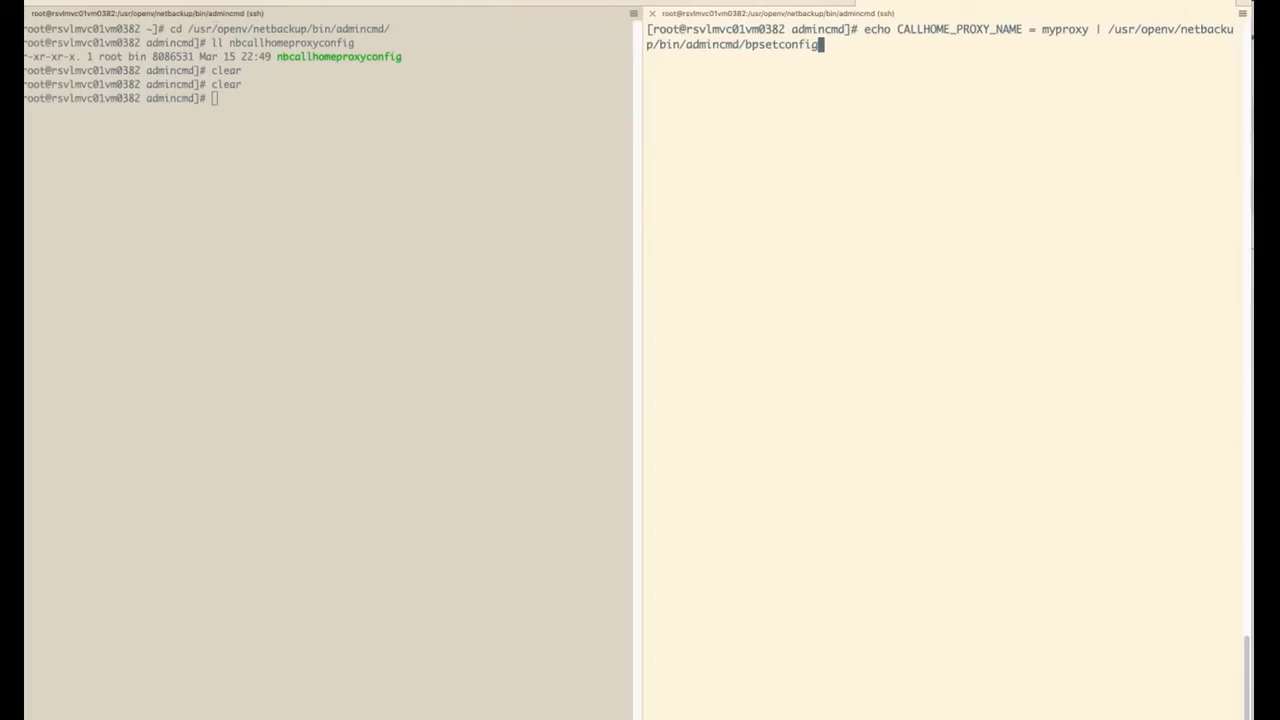
# Switch to the terminal to set CALLHOME_PROXY_NAME = myproxy through bpsetconfig, and return to the named credentials list in NetBackup
pyautogui.press('Return')
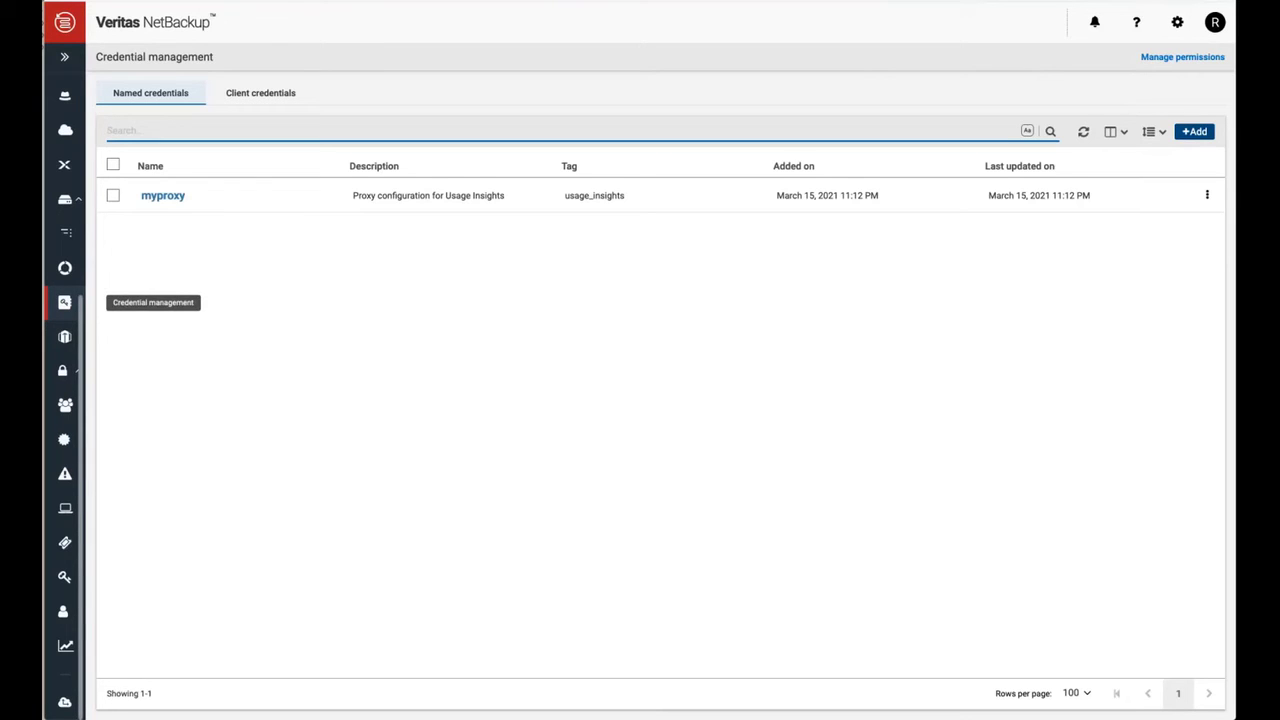
pyautogui.click(65, 302)
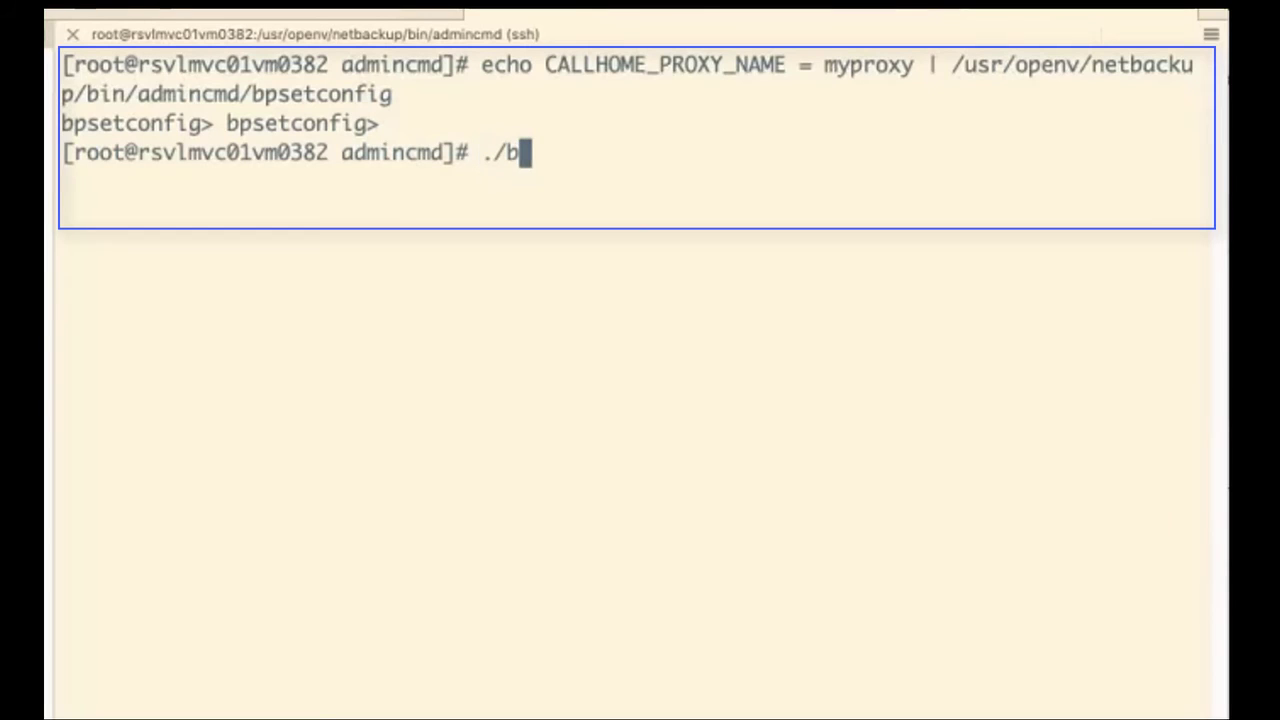
# Switch to the terminal and query the proxy setting with ./bpgetconfig CALLHOME_PROXY_NAME
pyautogui.write('pget')
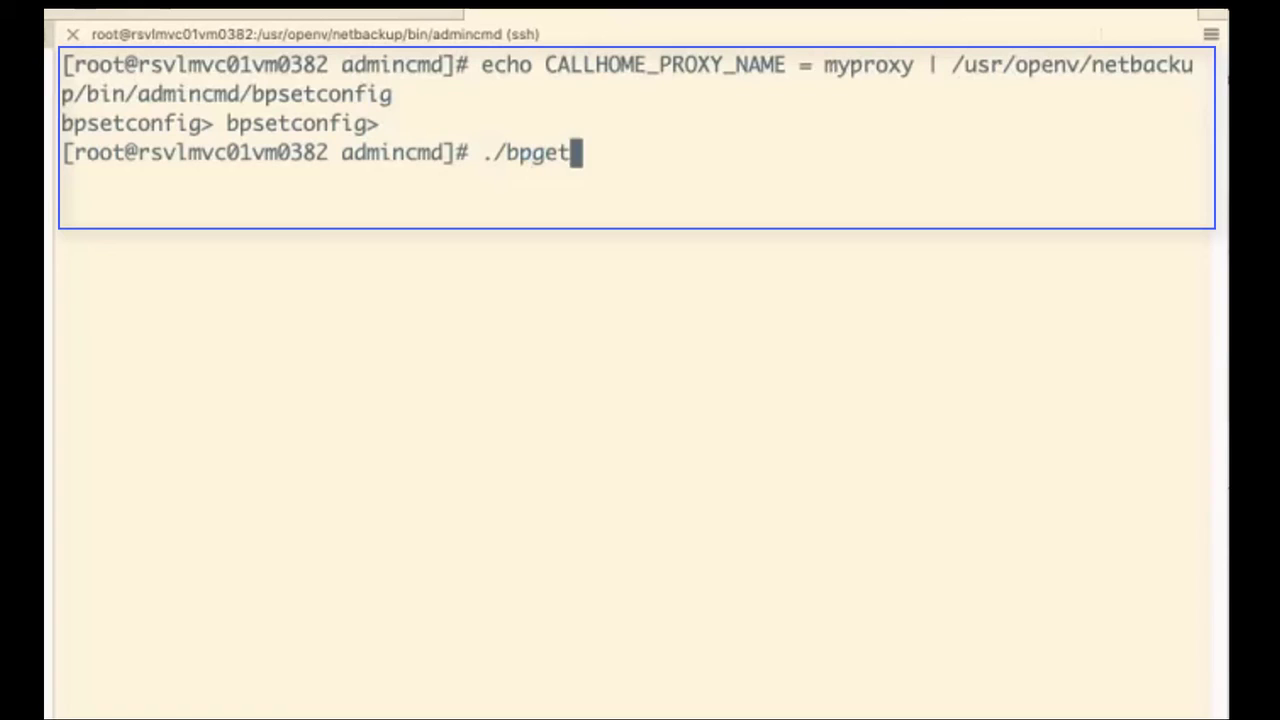
pyautogui.press('Tab')
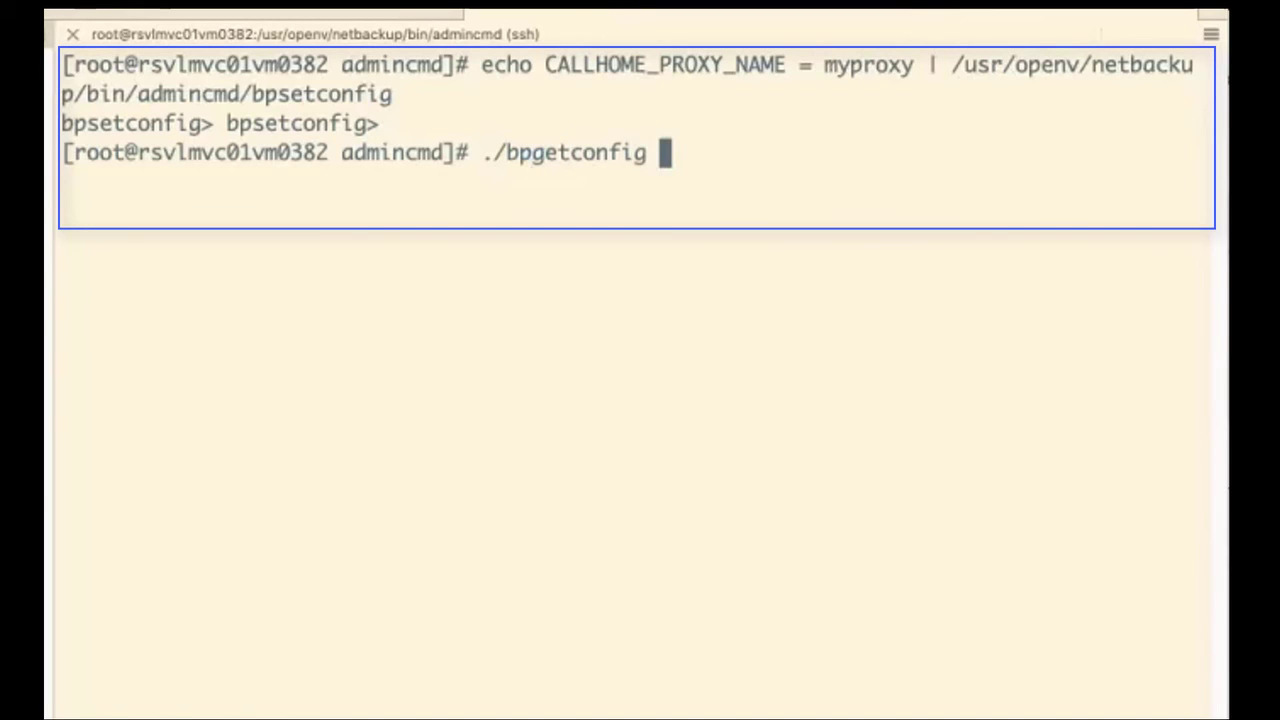
pyautogui.write('CALLHOME')
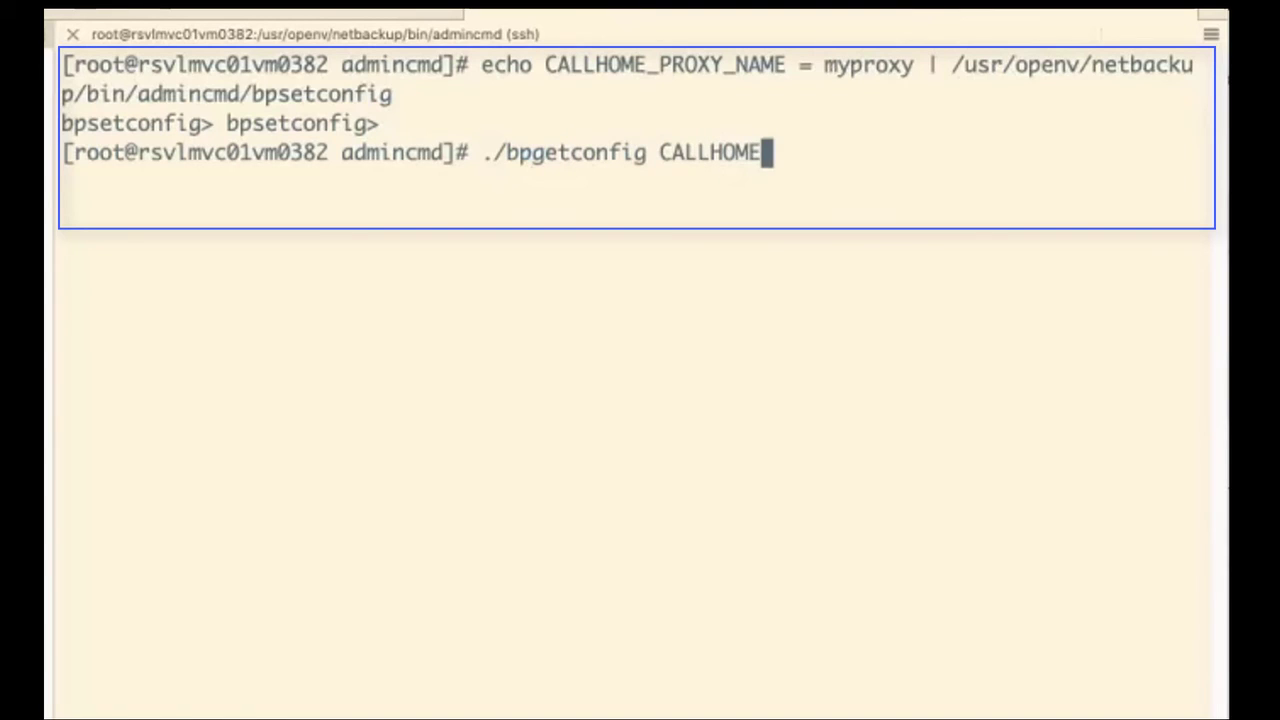
pyautogui.write('_PROX')
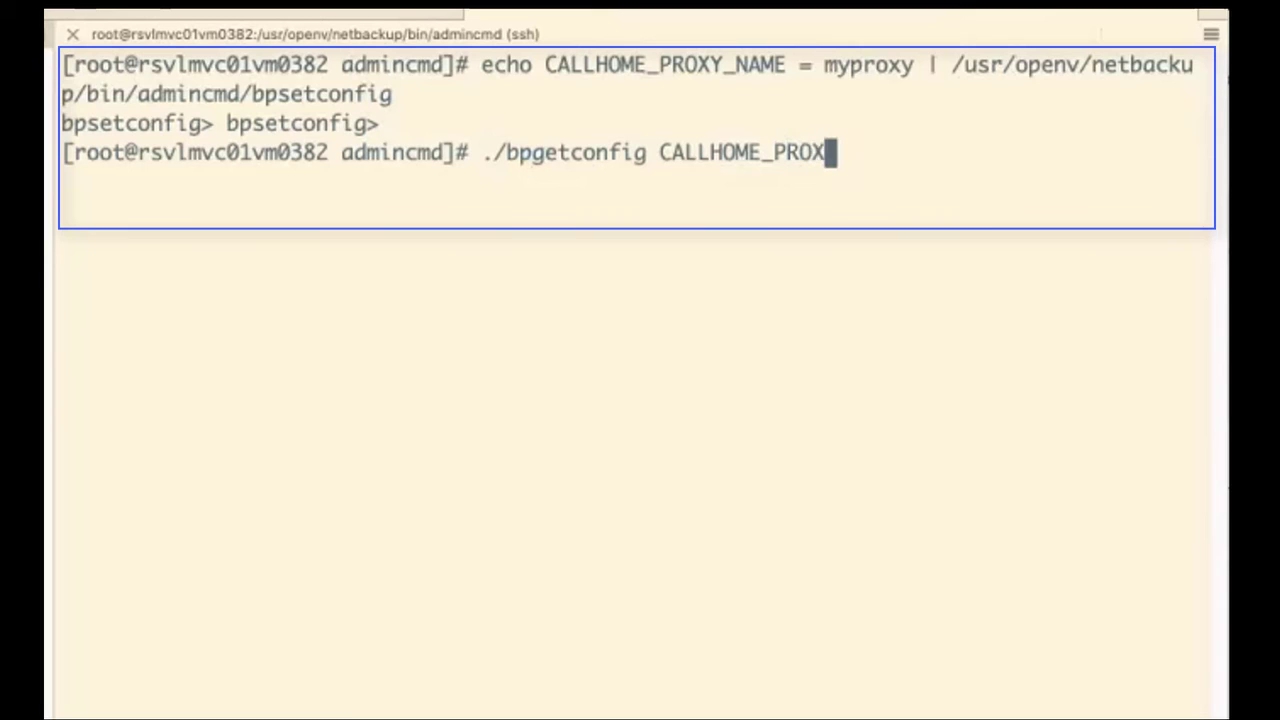
pyautogui.write('Y_NAME')
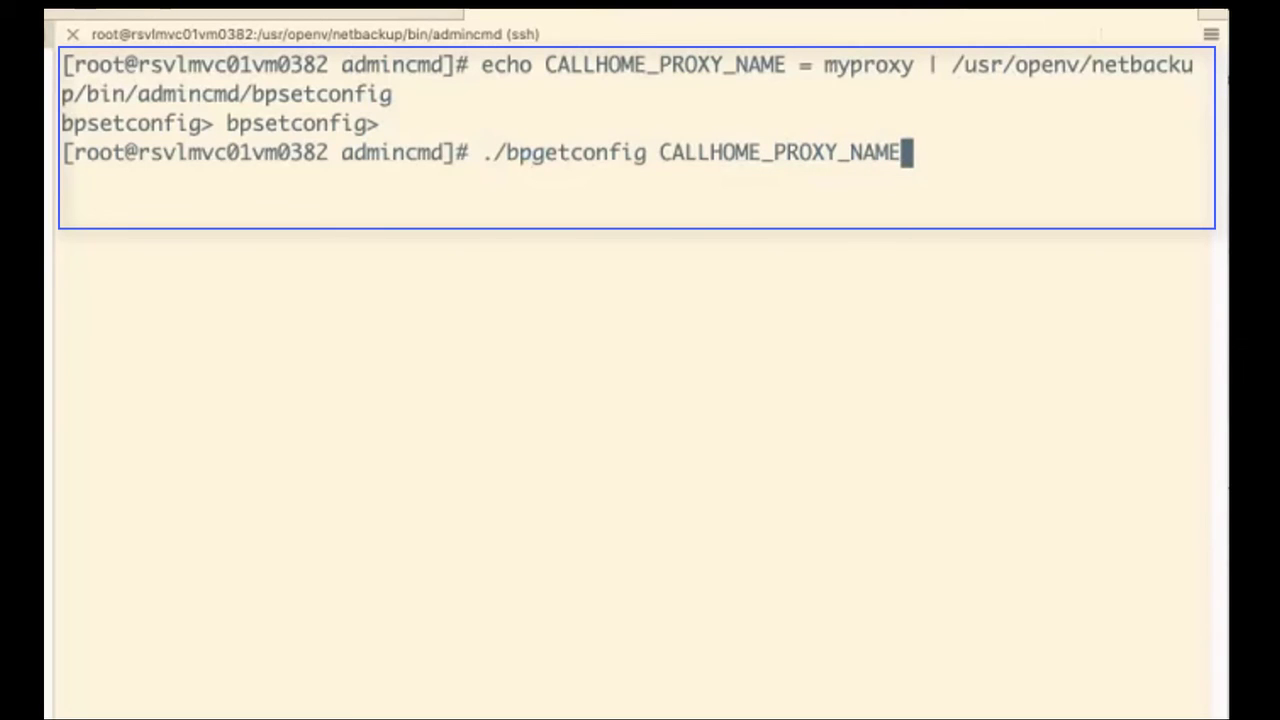
pyautogui.press('Return')
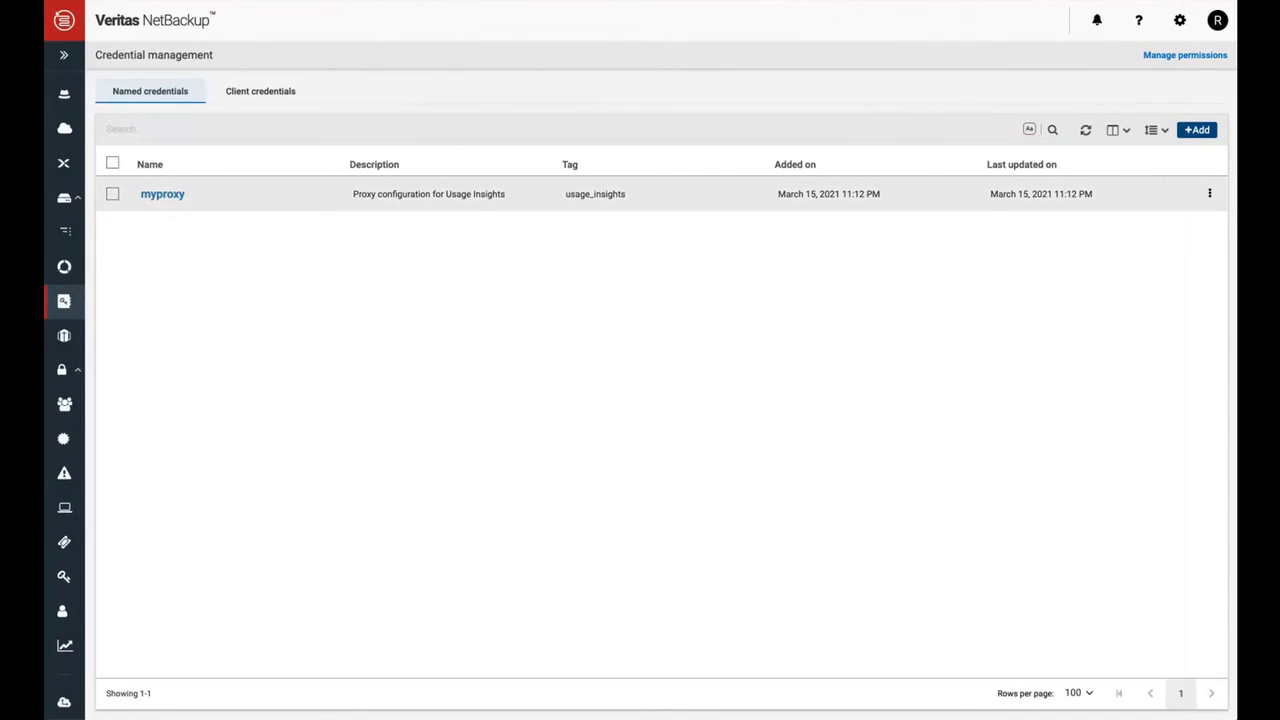
# Open the myproxy credential for editing, browse the categories it can be assigned, and return to the named credentials list
pyautogui.click(112, 194)
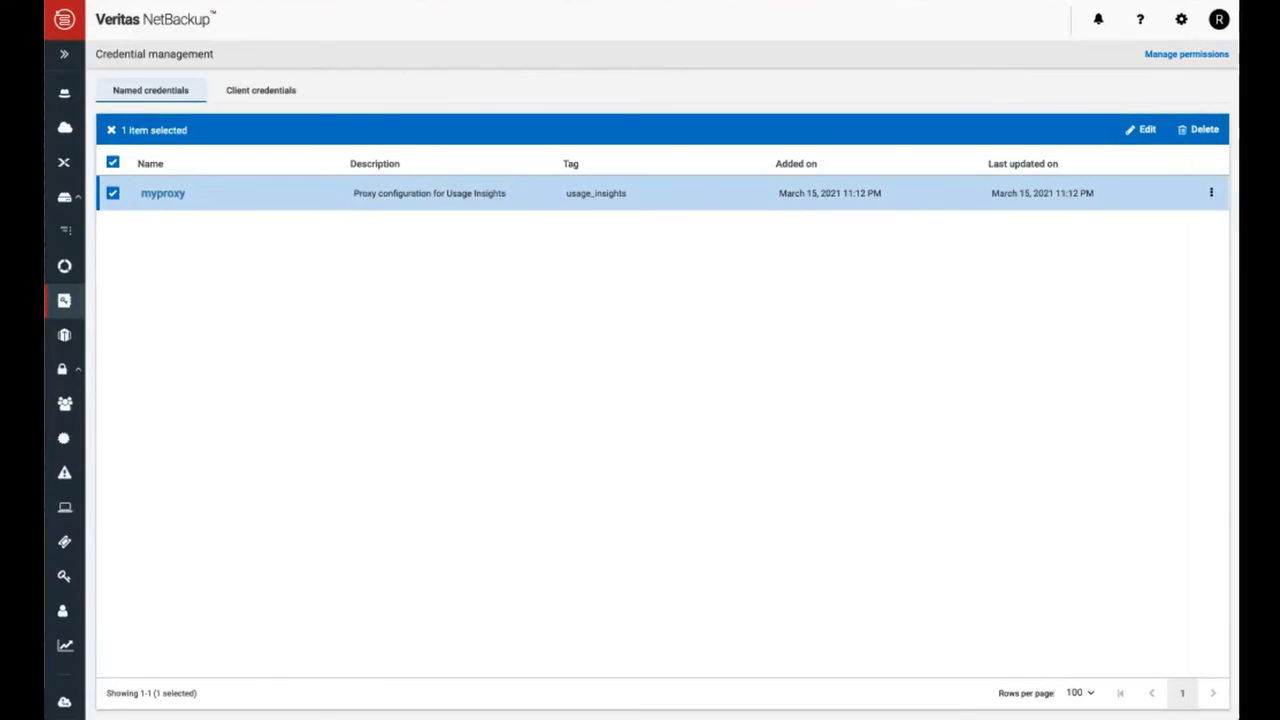
pyautogui.click(1141, 129)
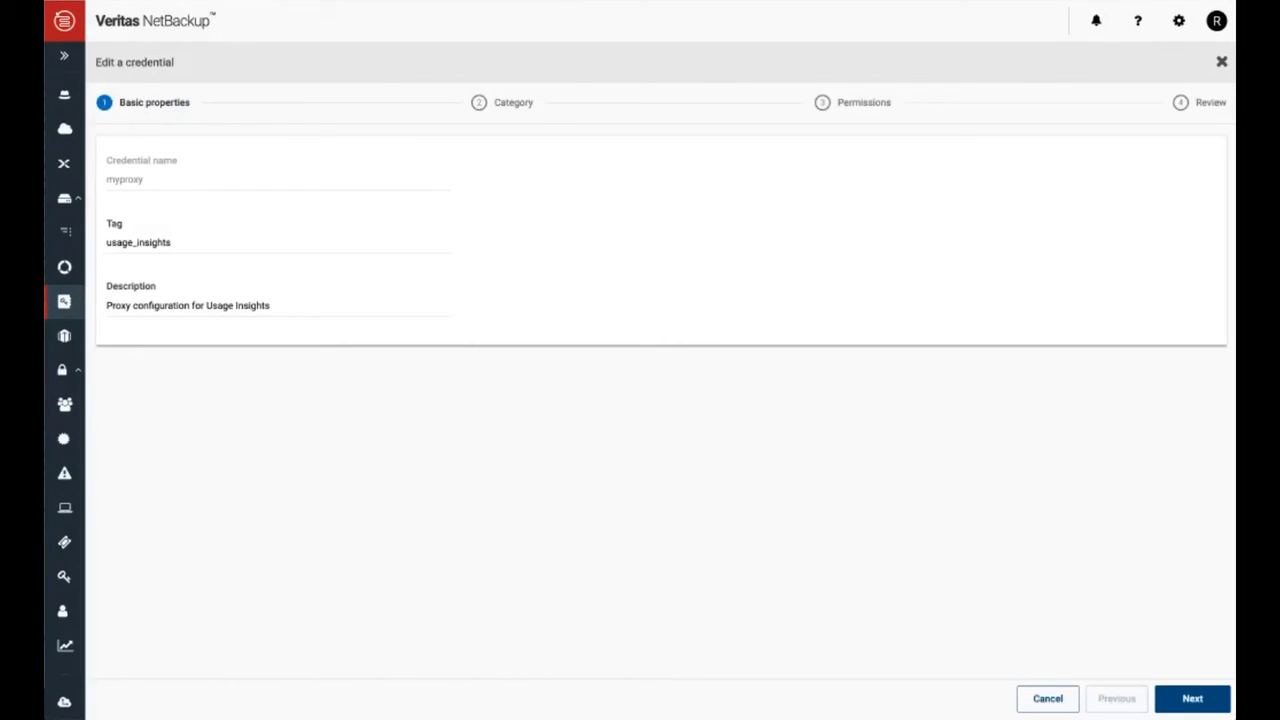
pyautogui.press('Return')
pyautogui.press('Down')
pyautogui.press('Down')
pyautogui.press('Down')
pyautogui.press('Down')
pyautogui.press('Down')
pyautogui.press('Down')
pyautogui.press('Down')
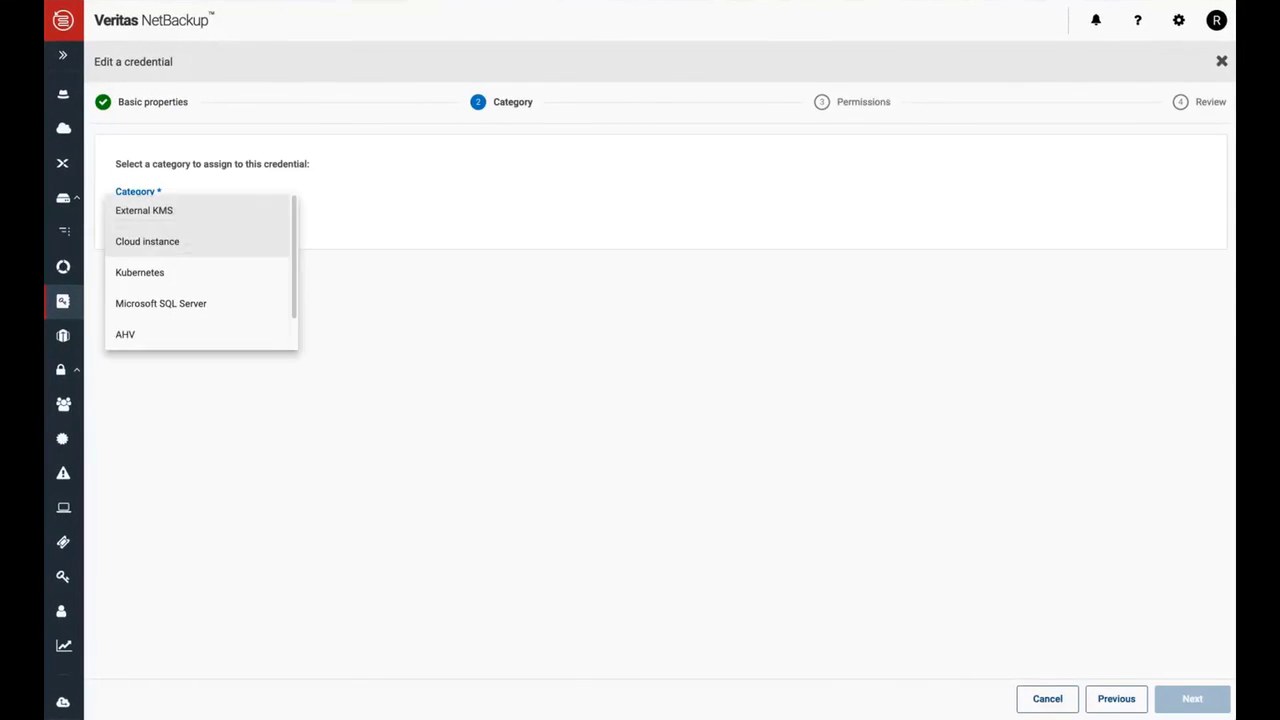
pyautogui.press('Return')
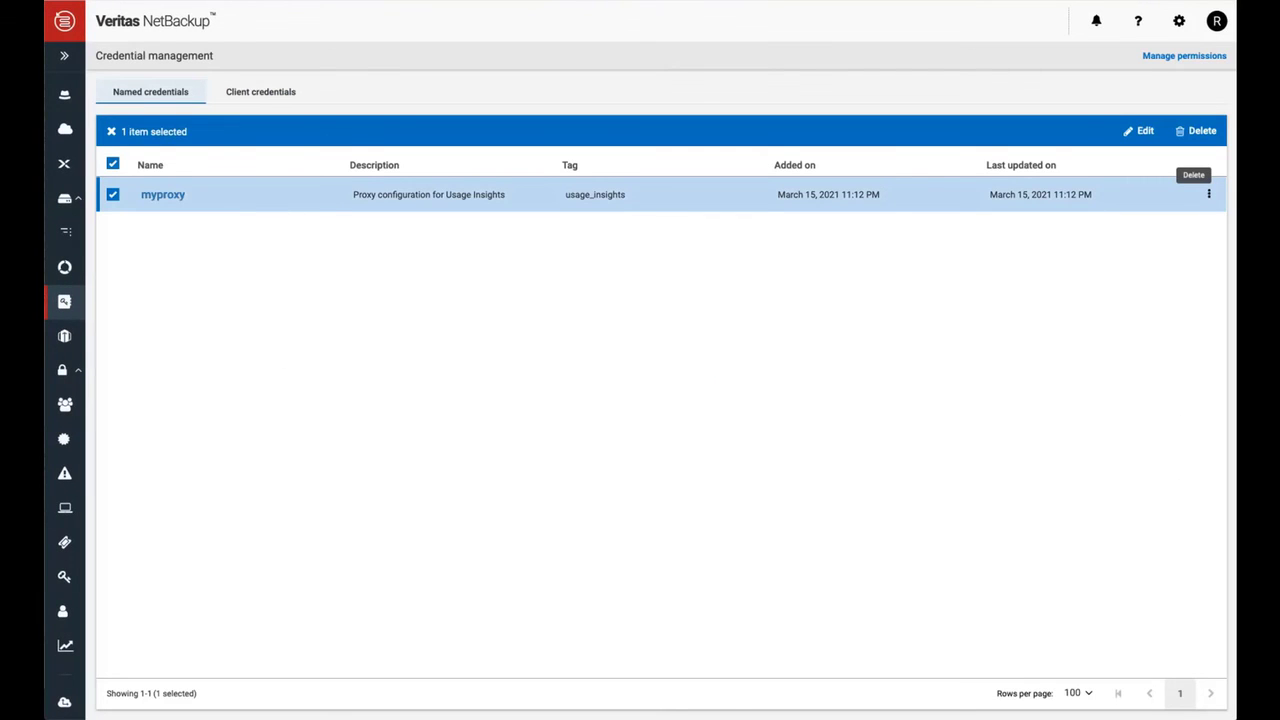
# Delete the myproxy credential from the named credentials and confirm its deletion
pyautogui.click(1196, 131)
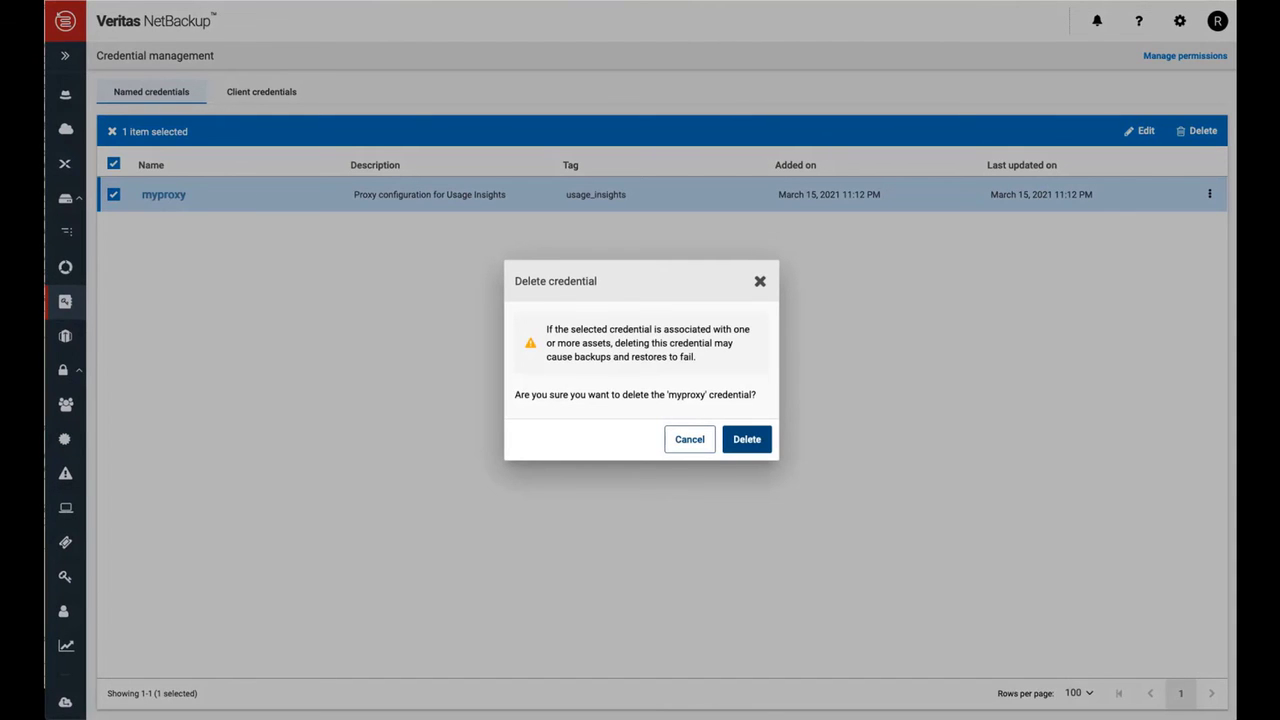
pyautogui.press('Return')
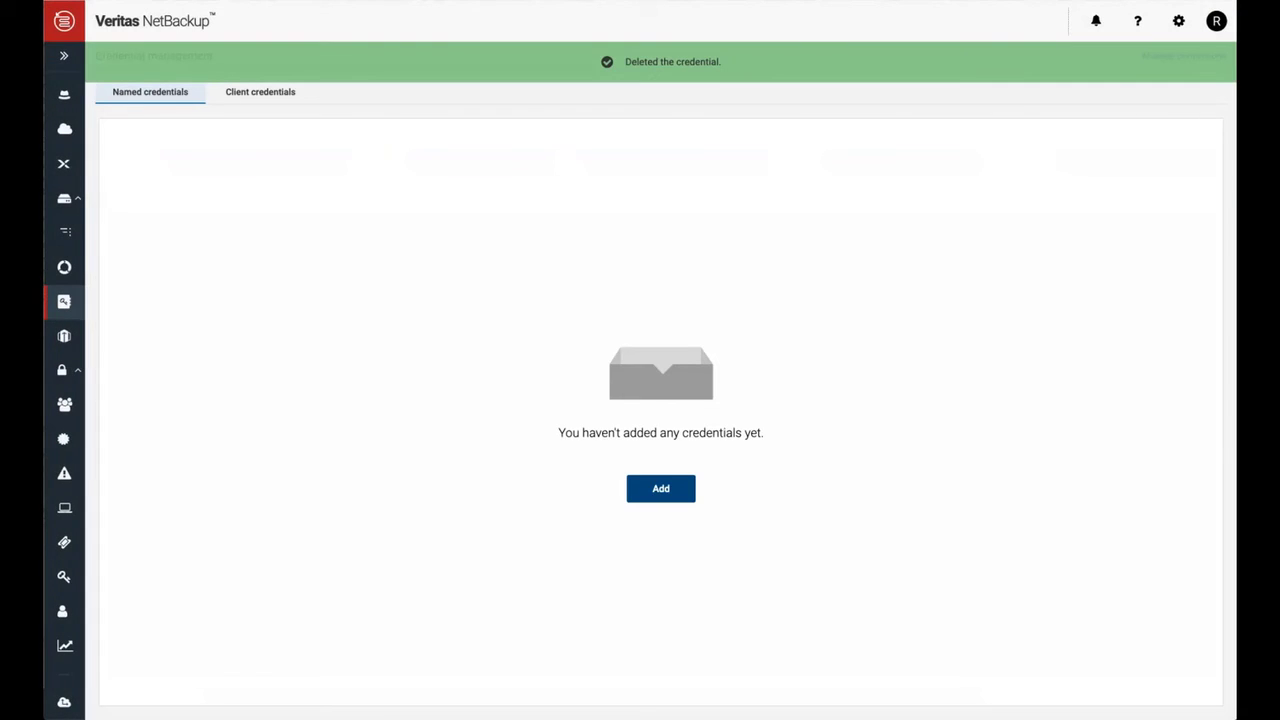